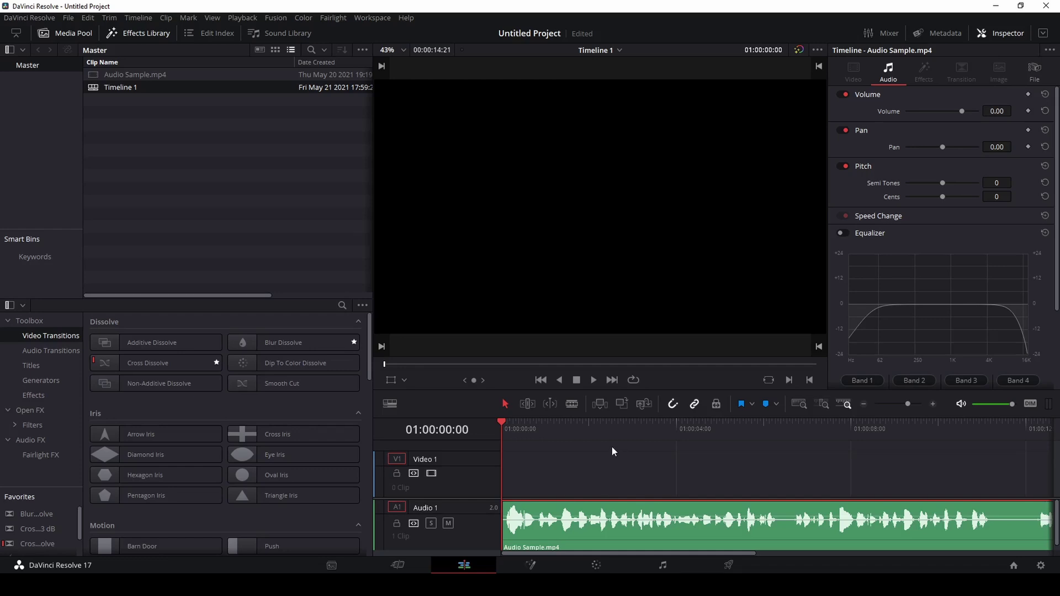
# Play the Audio Sample.mp4 clip from the timeline's start to hear the unprocessed voice, and stop near its end.
pyautogui.click(594, 379)
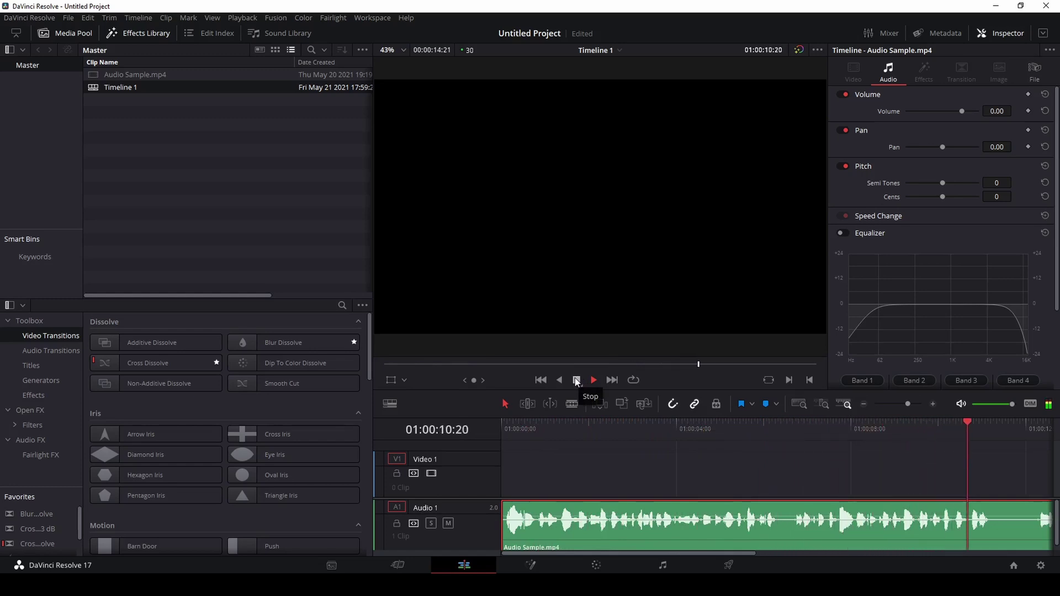
pyautogui.click(576, 381)
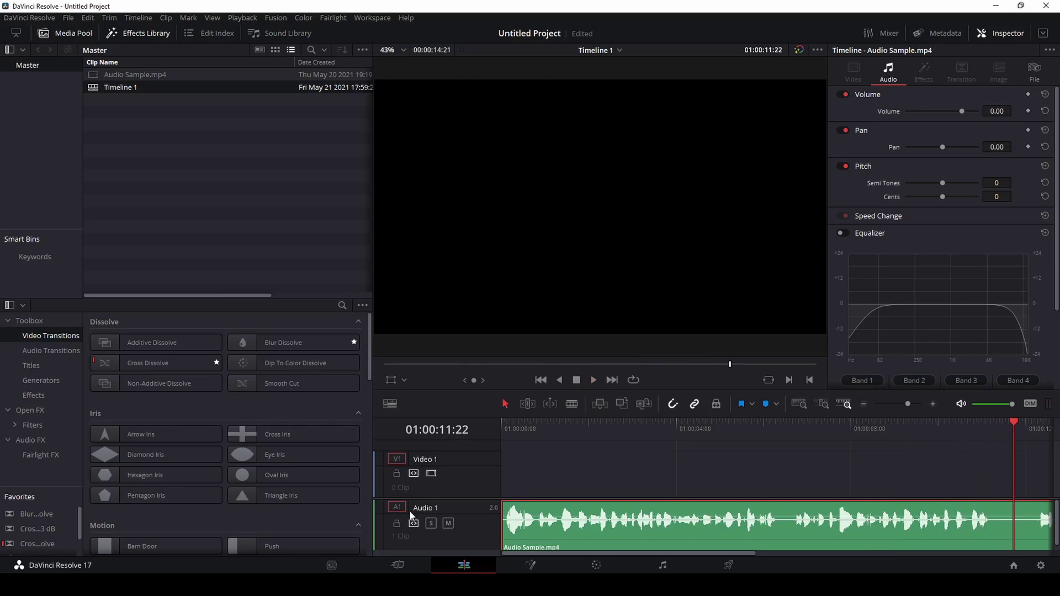
pyautogui.scroll(-1, 477, 519)
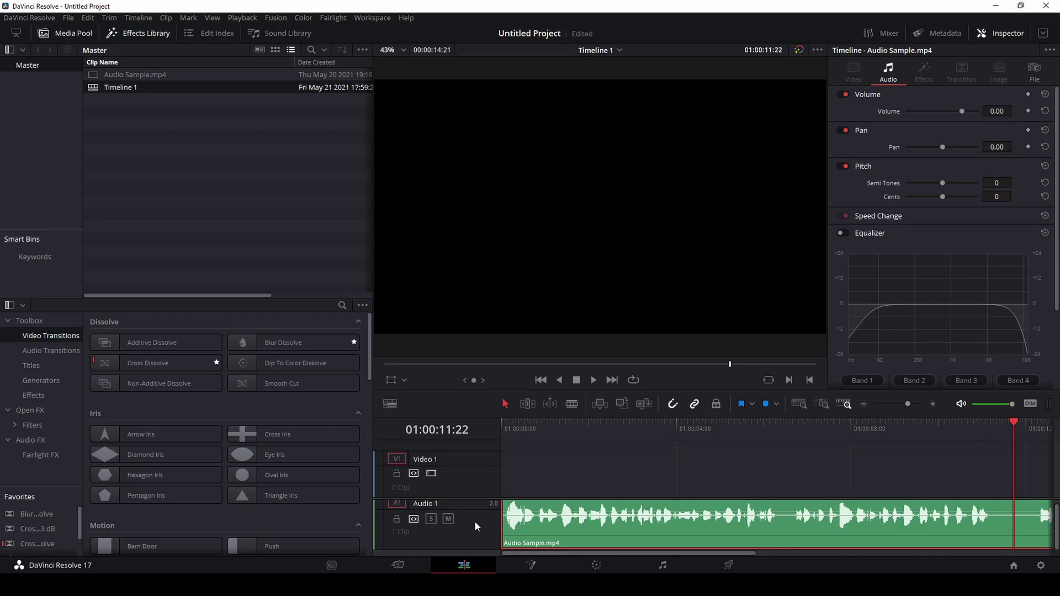
pyautogui.scroll(1, 474, 522)
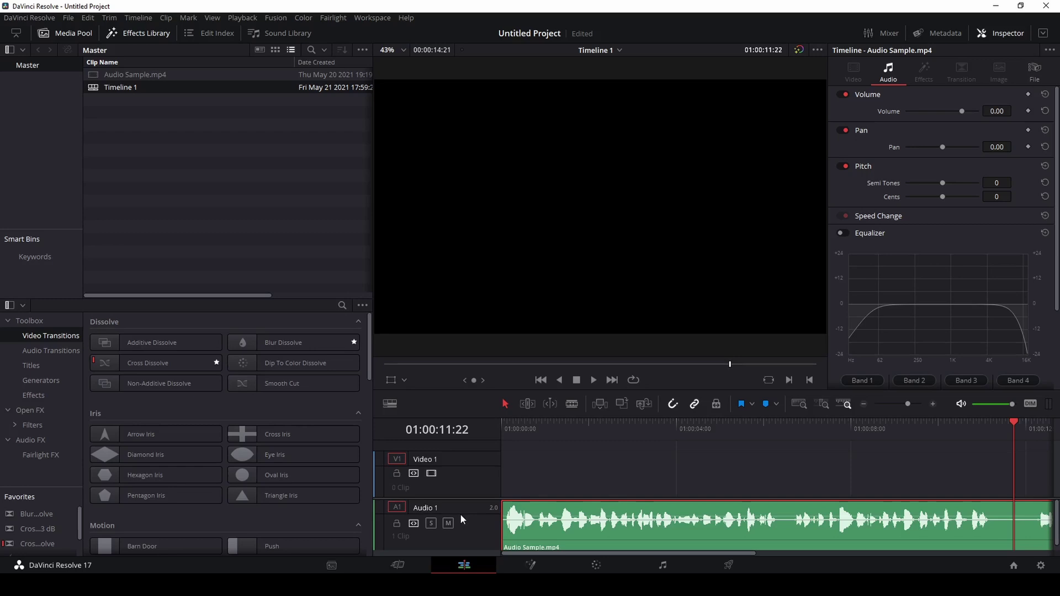
# Normalize the audio level of the Audio Sample.mp4 clip using the True Peak mode and an adjusted target level.
pyautogui.rightClick(551, 513)
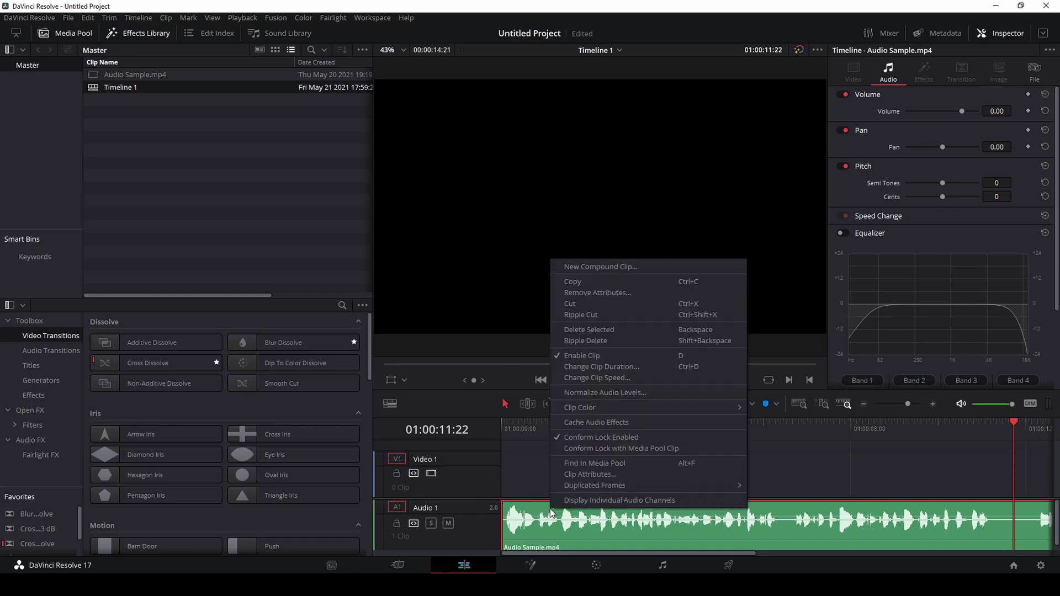
pyautogui.click(608, 393)
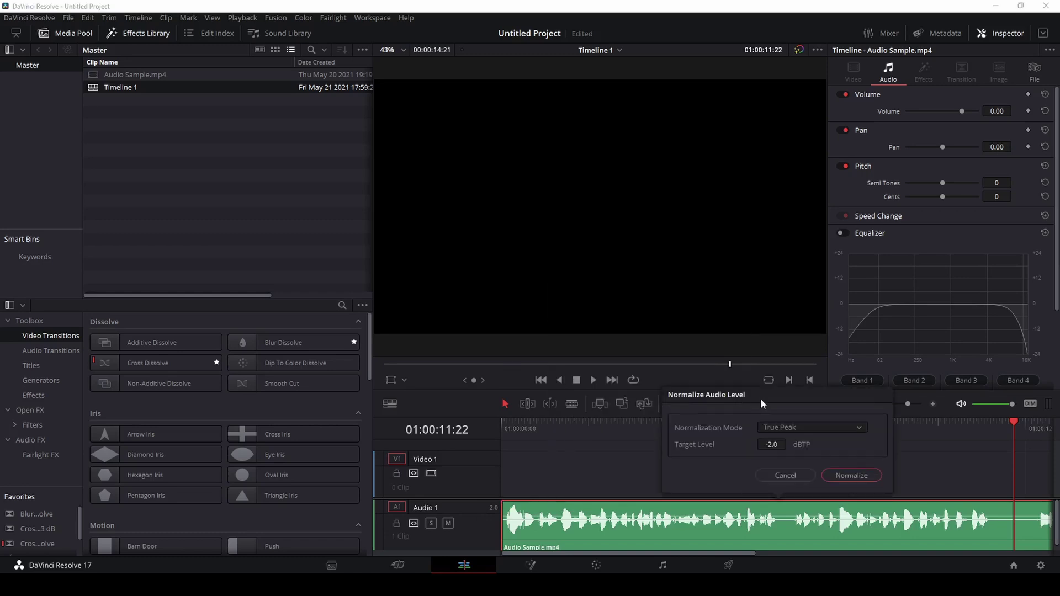
pyautogui.click(858, 430)
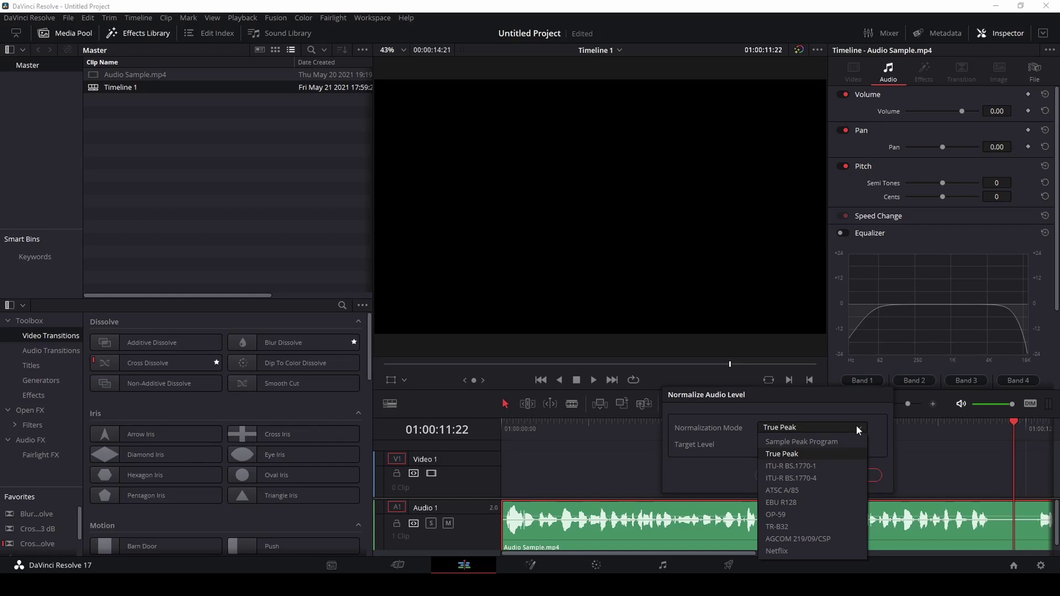
pyautogui.click(827, 453)
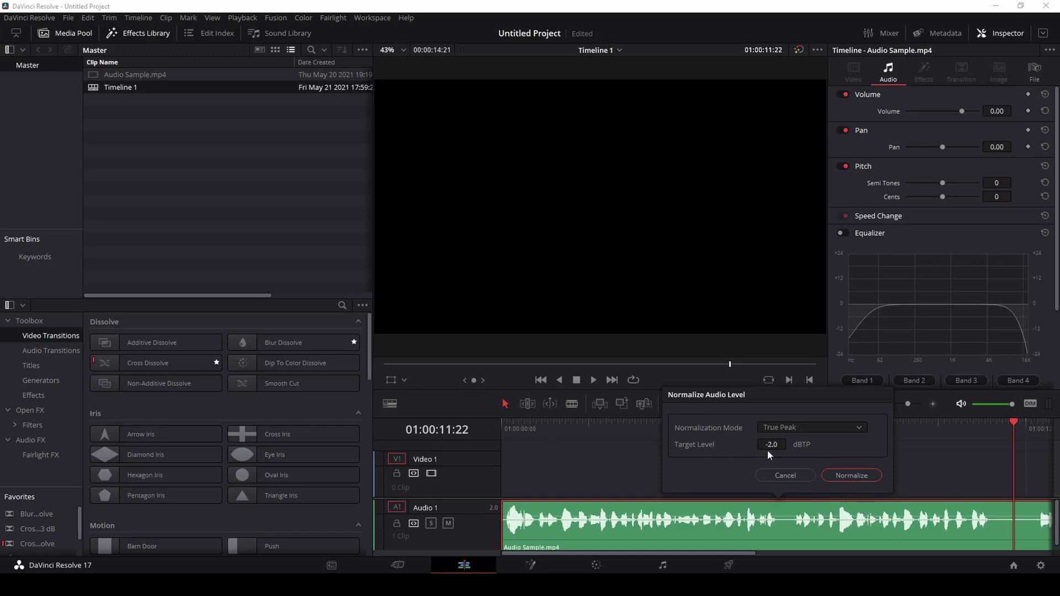
pyautogui.moveTo(772, 447); pyautogui.dragTo(747, 452)
pyautogui.moveTo(771, 445); pyautogui.dragTo(757, 445)
pyautogui.moveTo(756, 445); pyautogui.dragTo(760, 444)
pyautogui.moveTo(771, 445); pyautogui.dragTo(768, 445)
pyautogui.click(863, 476)
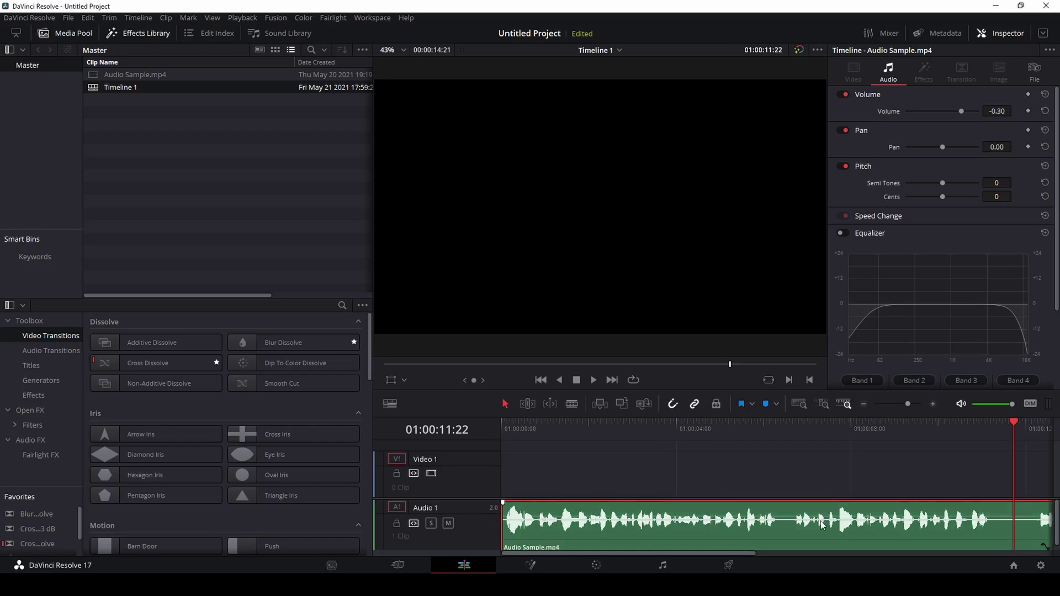
# Play the normalized clip from the timeline's start for about six seconds to check its level.
pyautogui.press('Home')
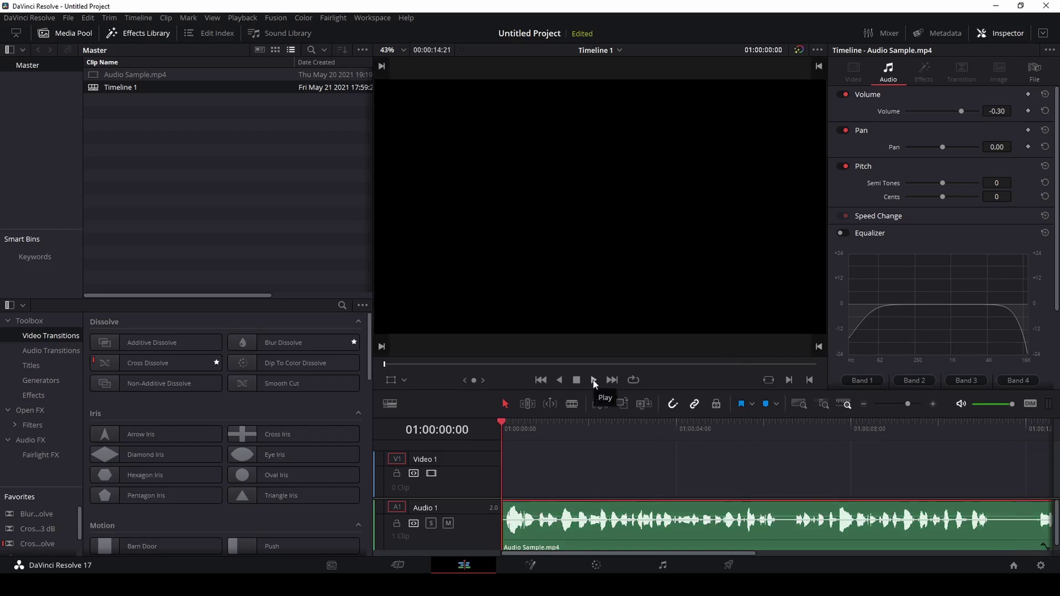
pyautogui.click(593, 380)
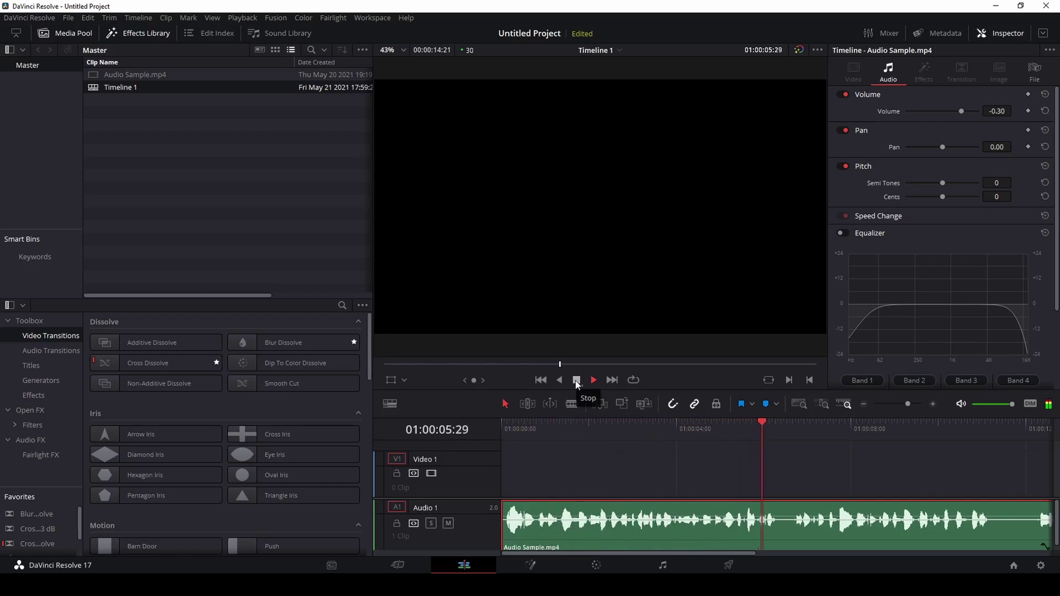
pyautogui.click(576, 380)
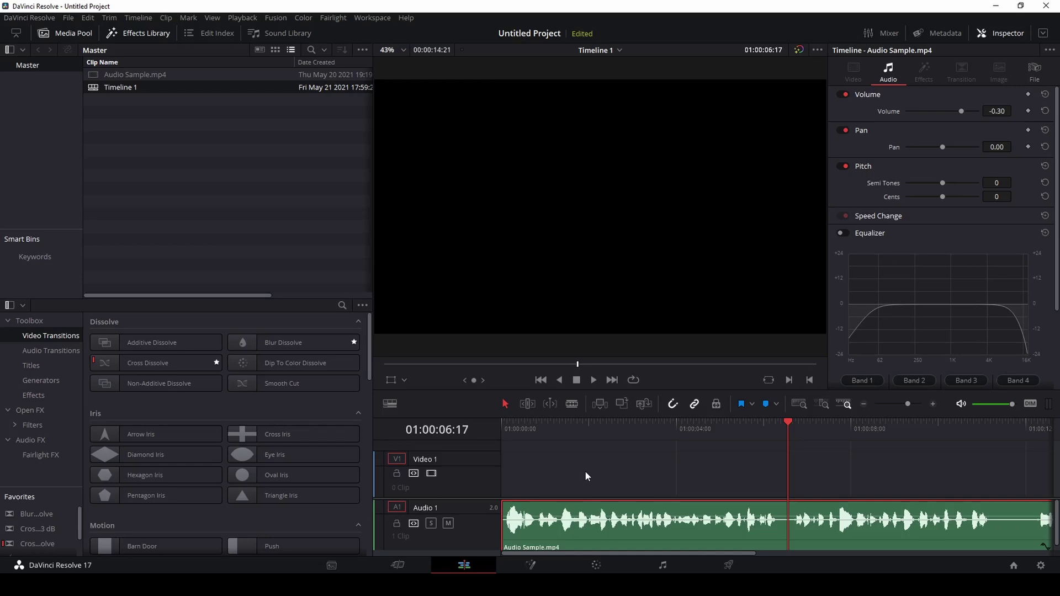
# Switch to the Fairlight page with the Mixer shown and select the Audio 1 track.
pyautogui.click(677, 567)
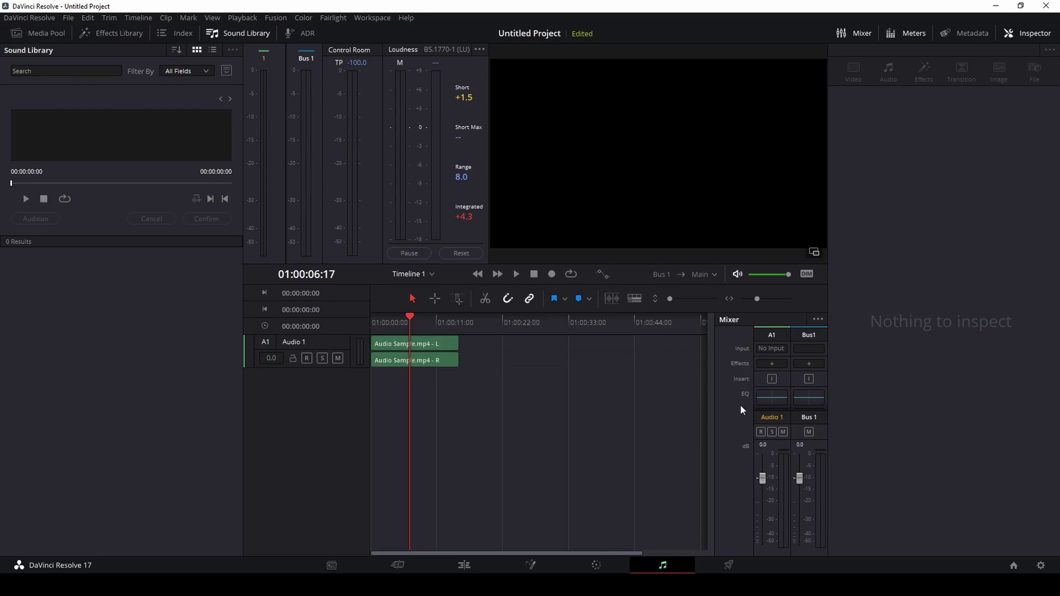
pyautogui.click(854, 34)
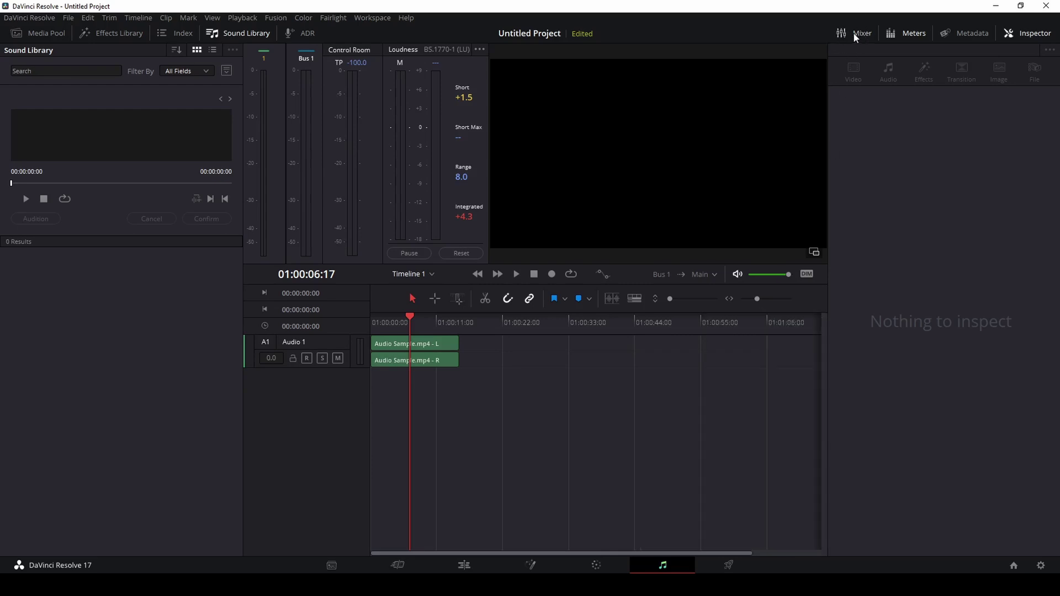
pyautogui.click(853, 36)
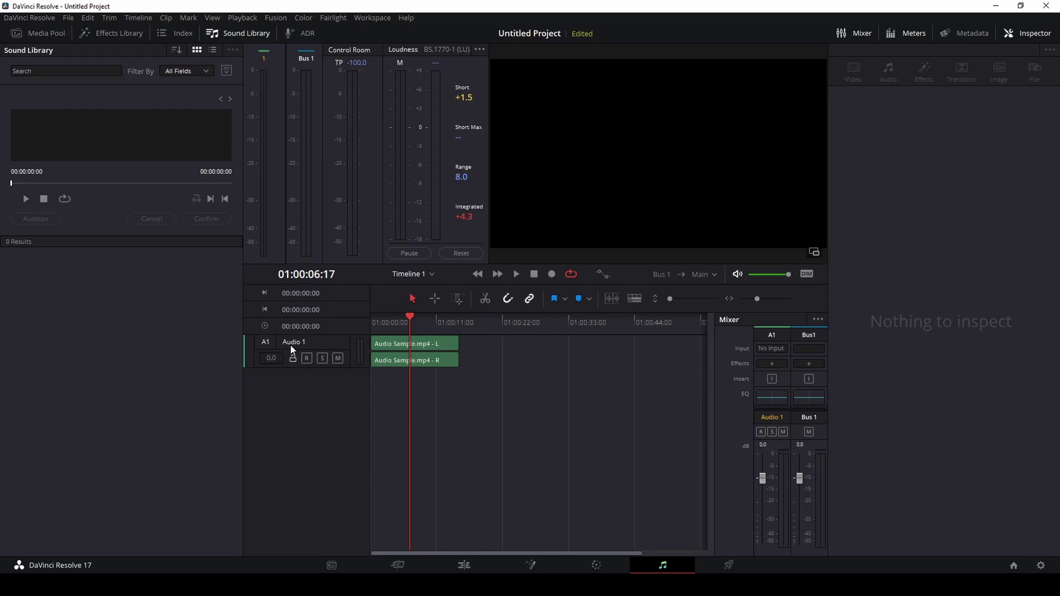
pyautogui.click(271, 343)
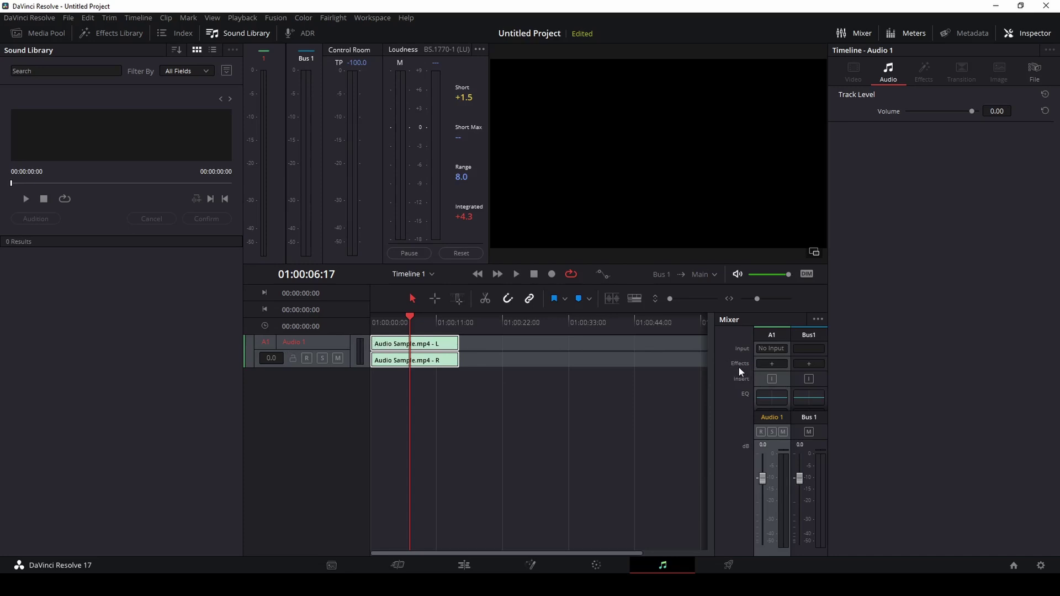
# Add a De-Esser effect to the Audio 1 track with its default settings and return the playhead to the start.
pyautogui.click(777, 364)
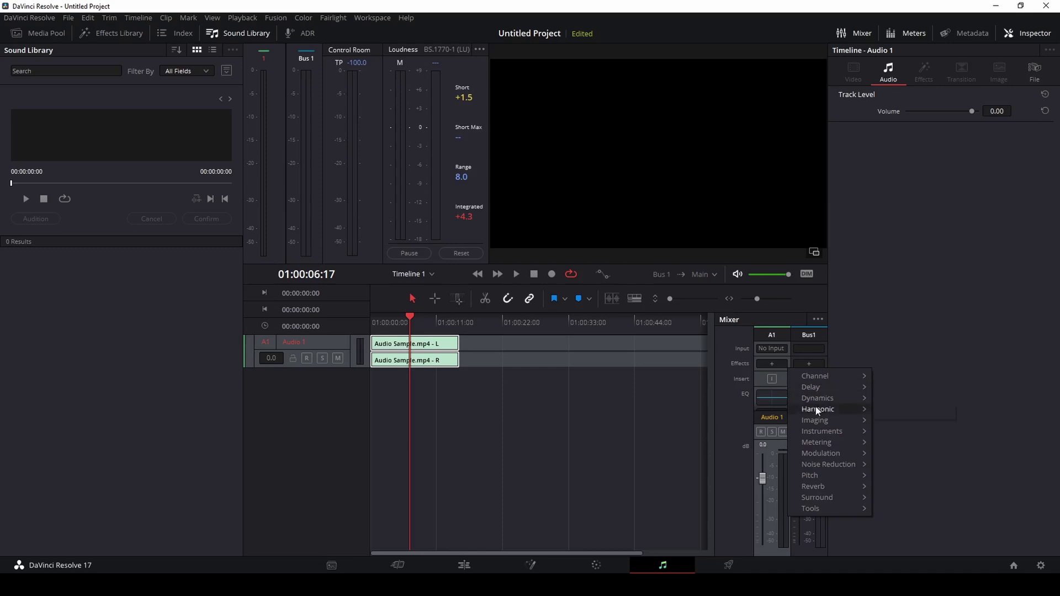
pyautogui.moveTo(836, 459)
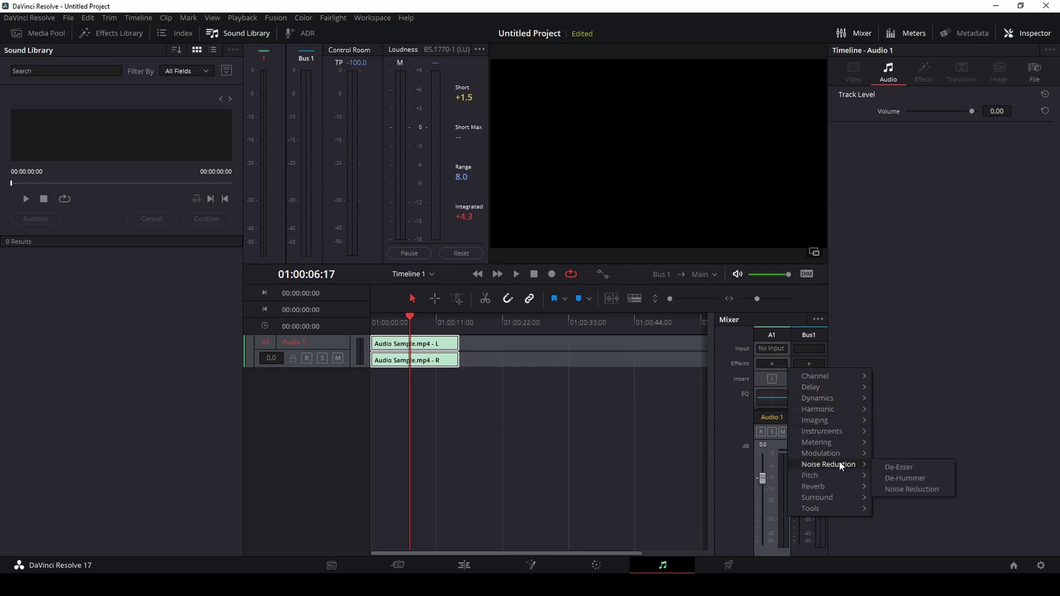
pyautogui.click(926, 467)
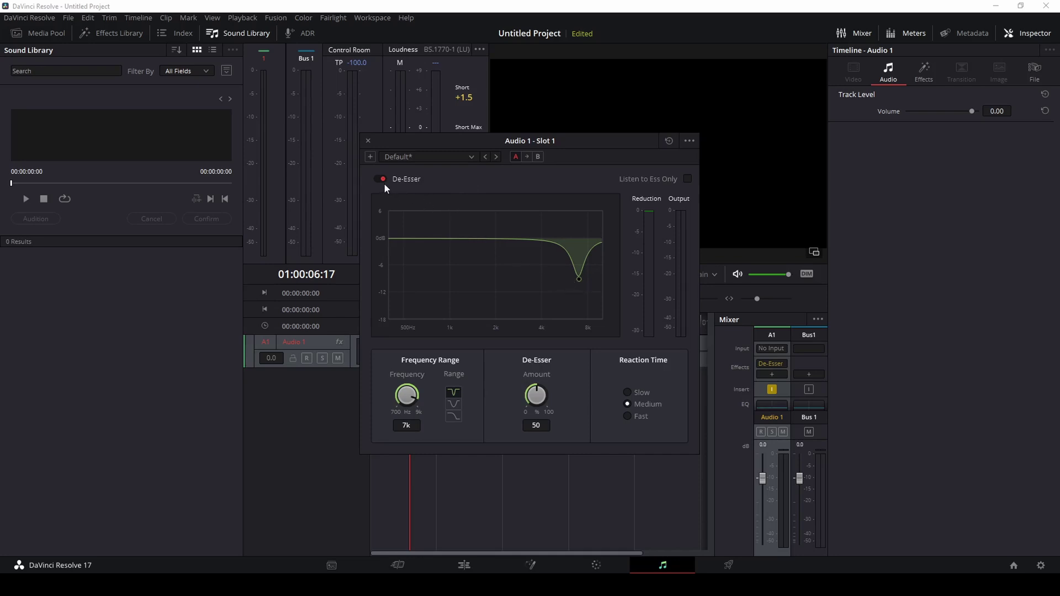
pyautogui.moveTo(441, 149); pyautogui.dragTo(668, 162)
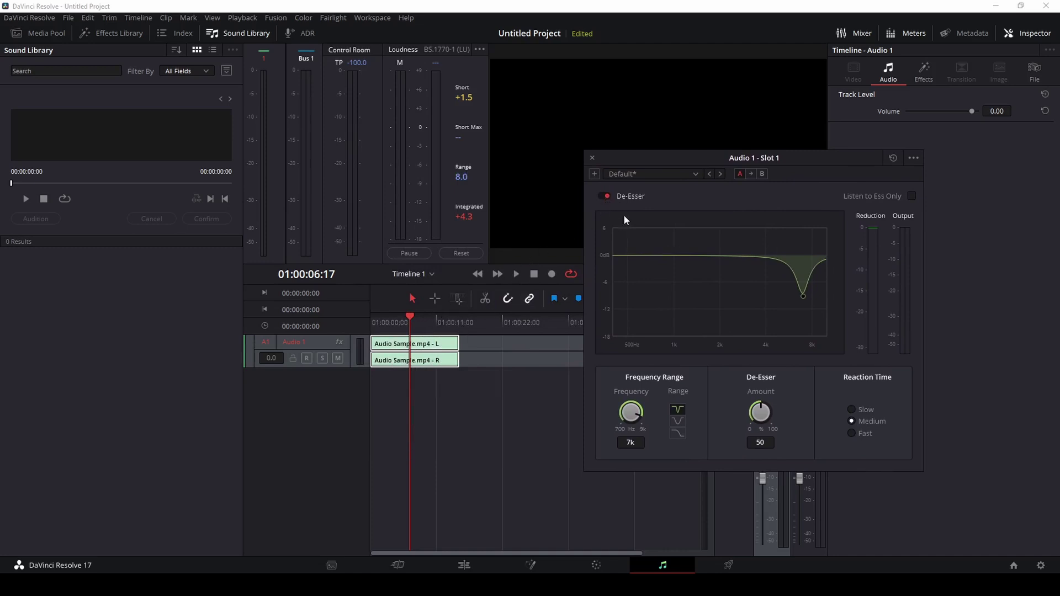
pyautogui.press('Home')
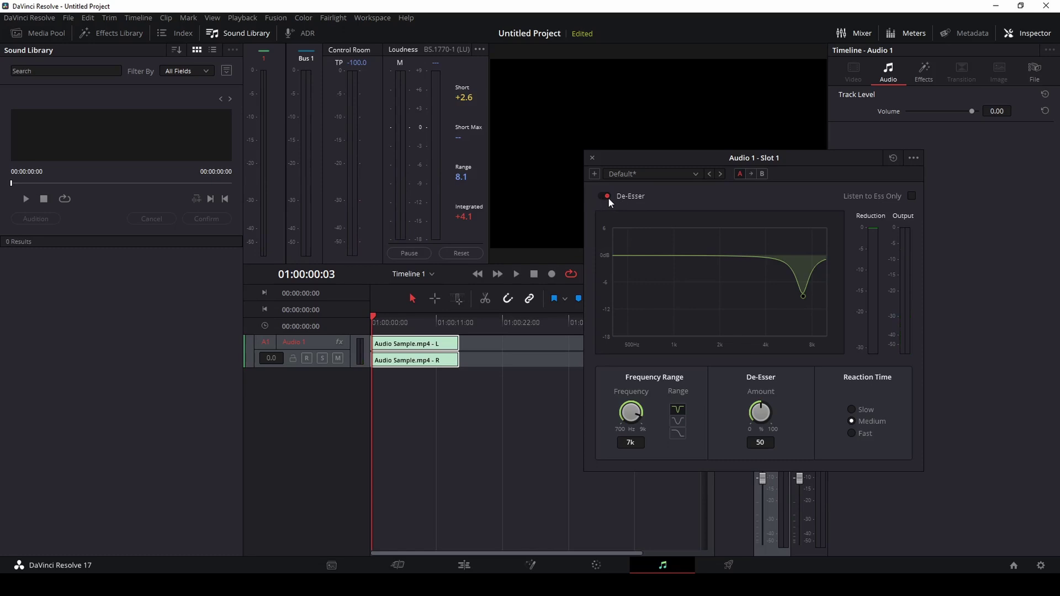
pyautogui.click(593, 158)
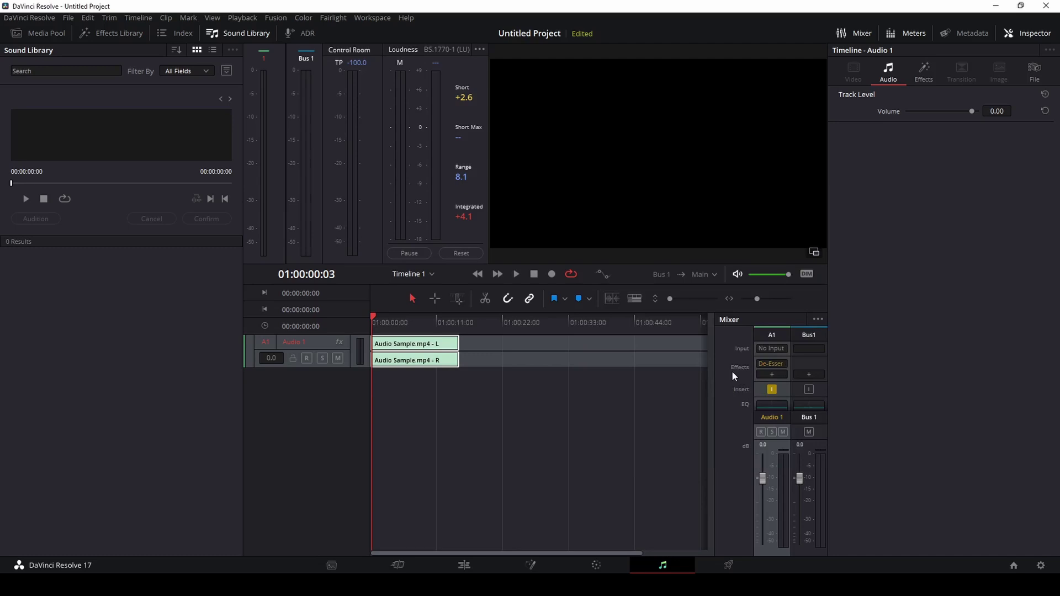
# Add a Vocal Channel effect to the Audio 1 track and enable its high pass filter at 100 Hz.
pyautogui.click(772, 375)
pyautogui.moveTo(806, 387)
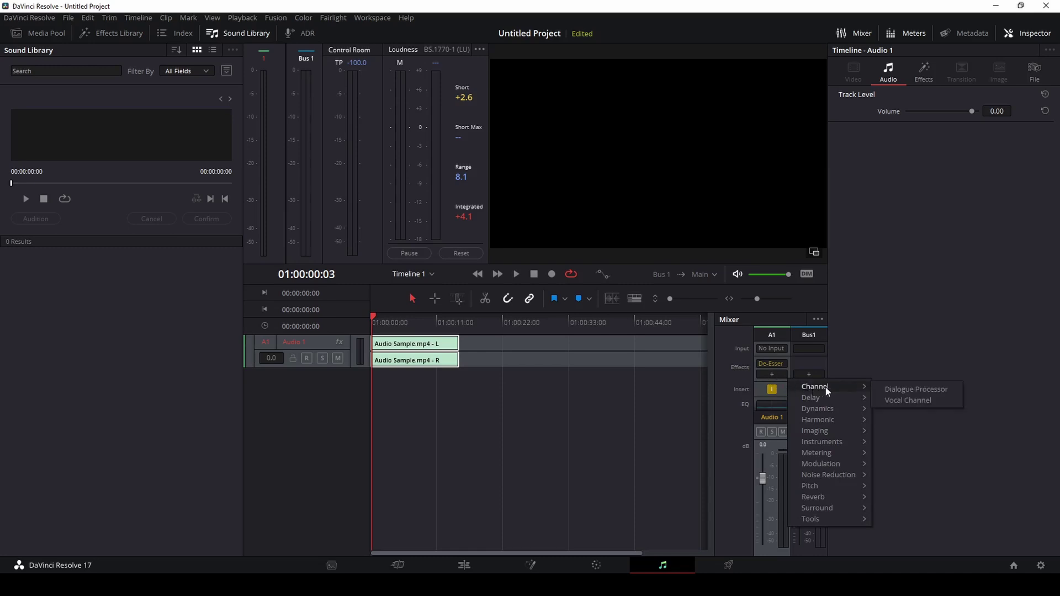
pyautogui.click(918, 401)
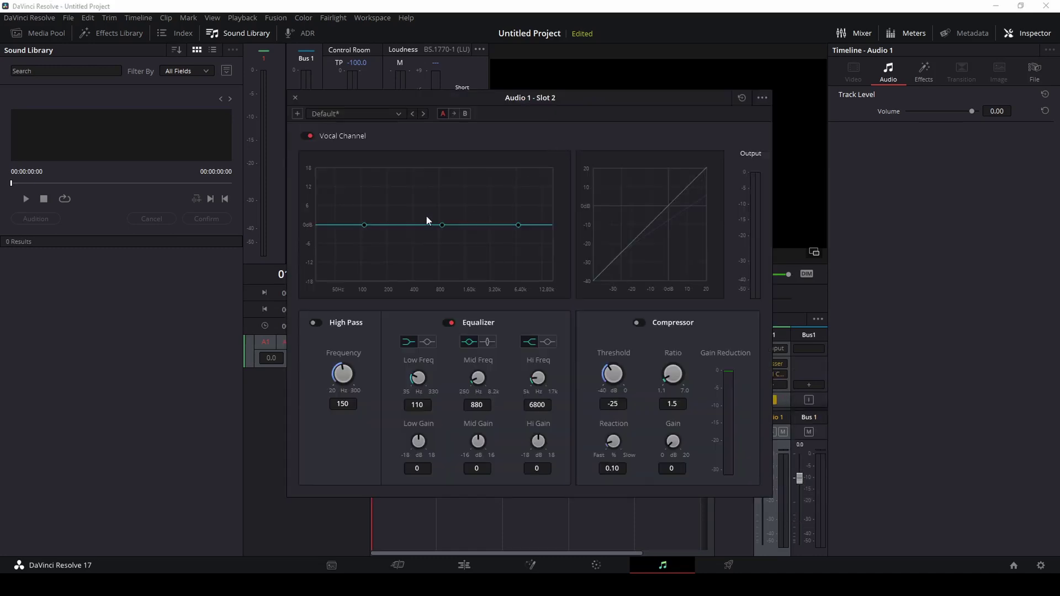
pyautogui.click(316, 323)
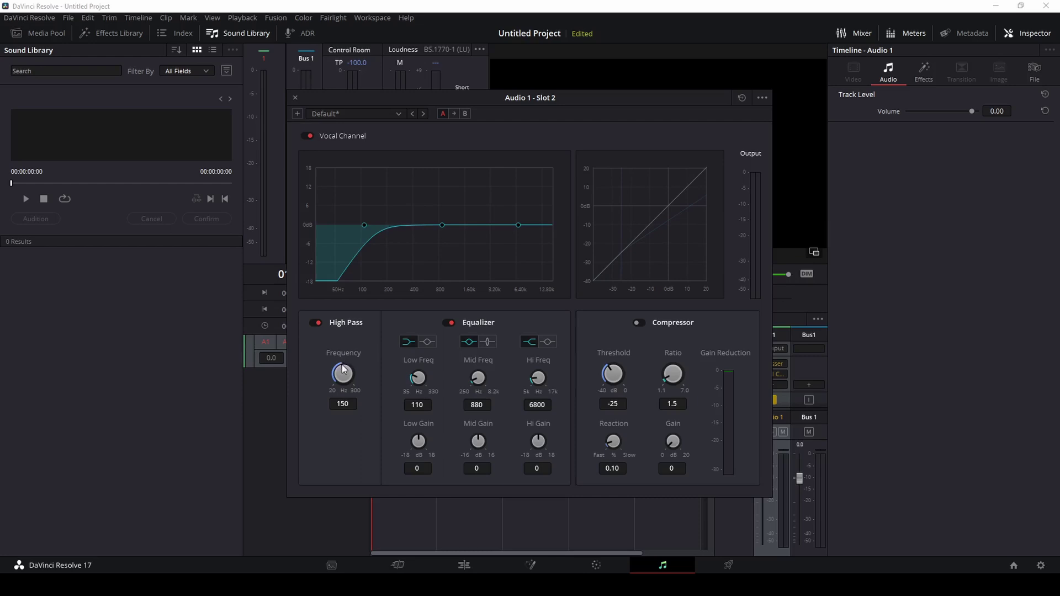
pyautogui.moveTo(343, 366); pyautogui.dragTo(314, 372)
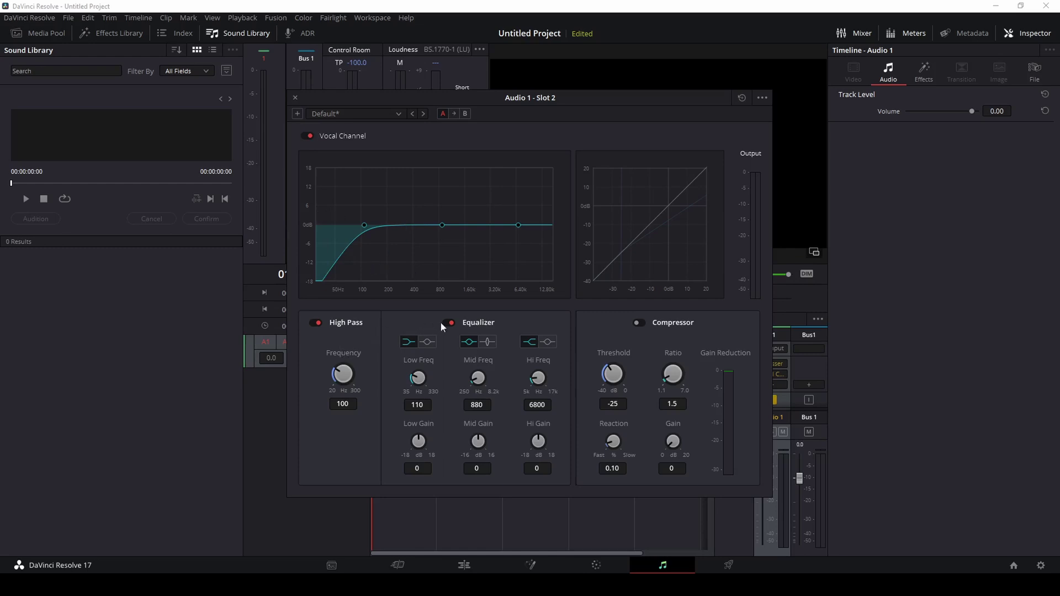
# Give the equalizer's mid band the narrow bell shape, try a 6.3 dB cut at 1862 Hz, and flatten it again.
pyautogui.click(487, 342)
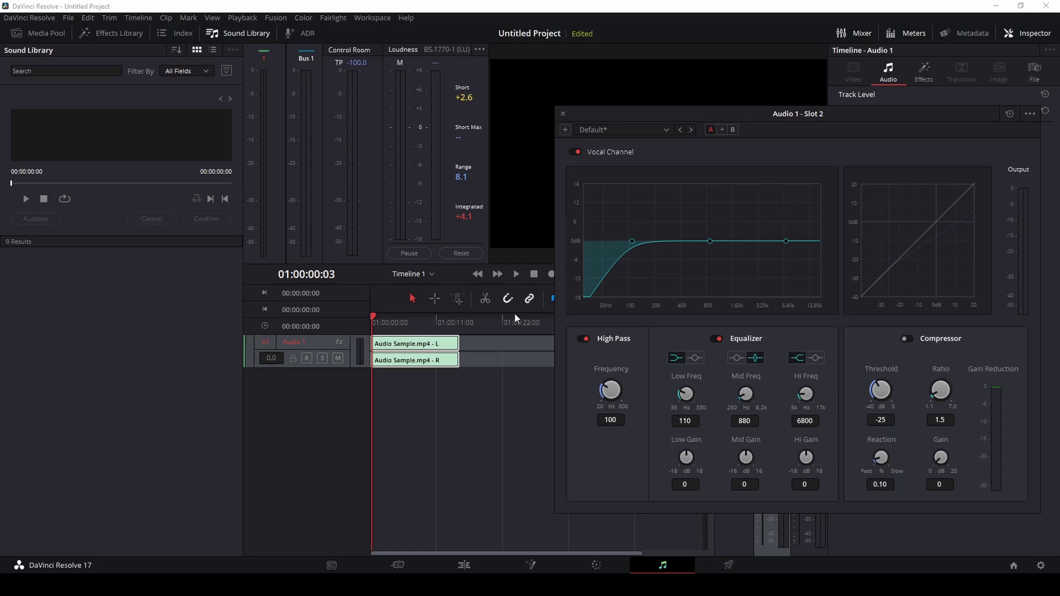
pyautogui.moveTo(710, 242); pyautogui.dragTo(739, 263)
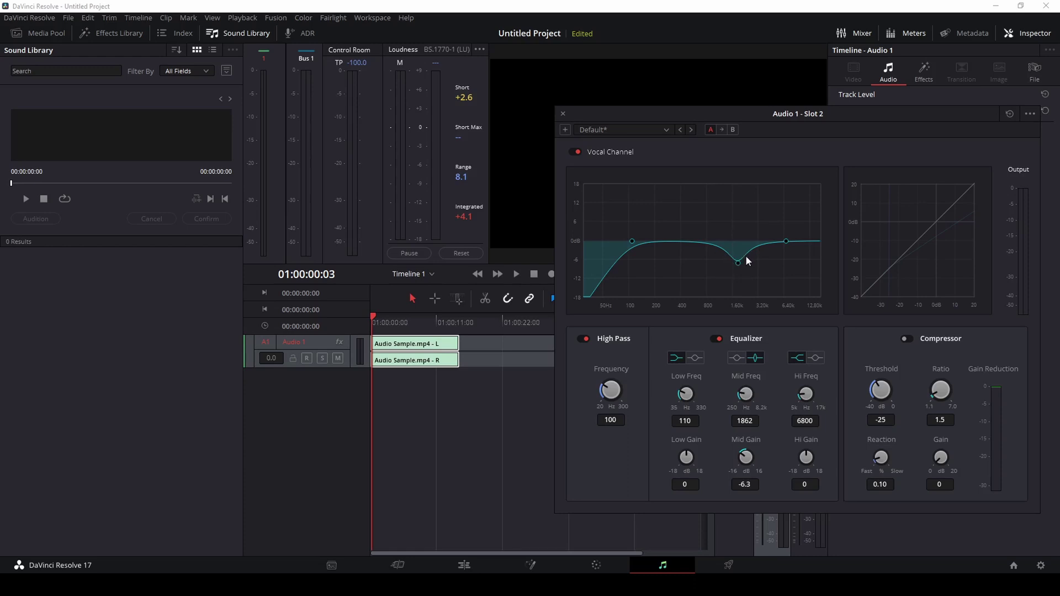
pyautogui.moveTo(736, 264); pyautogui.dragTo(736, 241)
# Sweep the boosted mid band during playback to find harsh frequencies, and set it to a -4.4 dB cut at 1862 Hz.
pyautogui.click(517, 274)
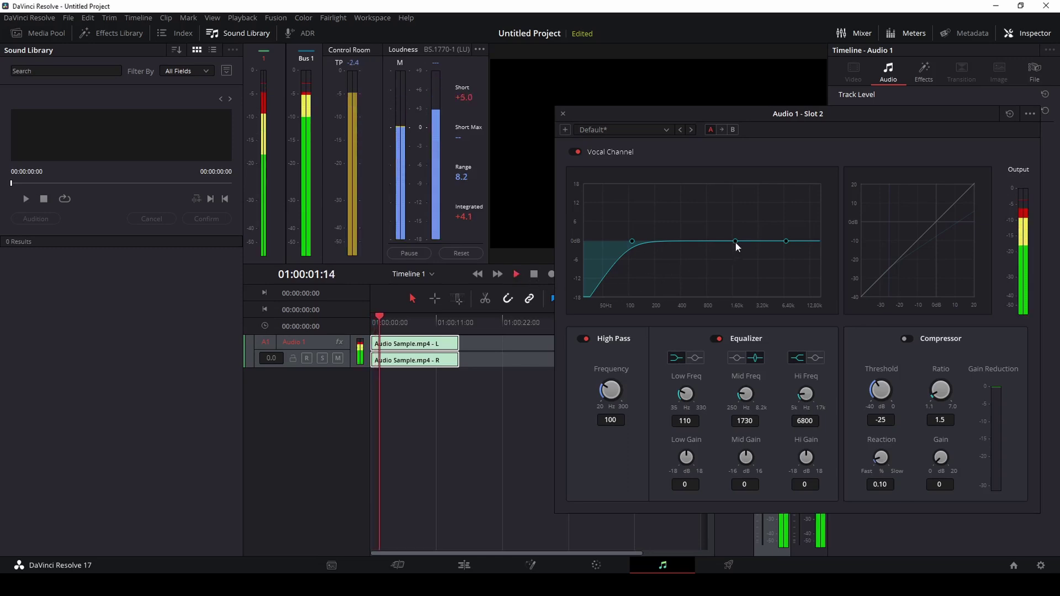
pyautogui.moveTo(734, 237); pyautogui.dragTo(763, 179)
pyautogui.moveTo(765, 180); pyautogui.dragTo(738, 258)
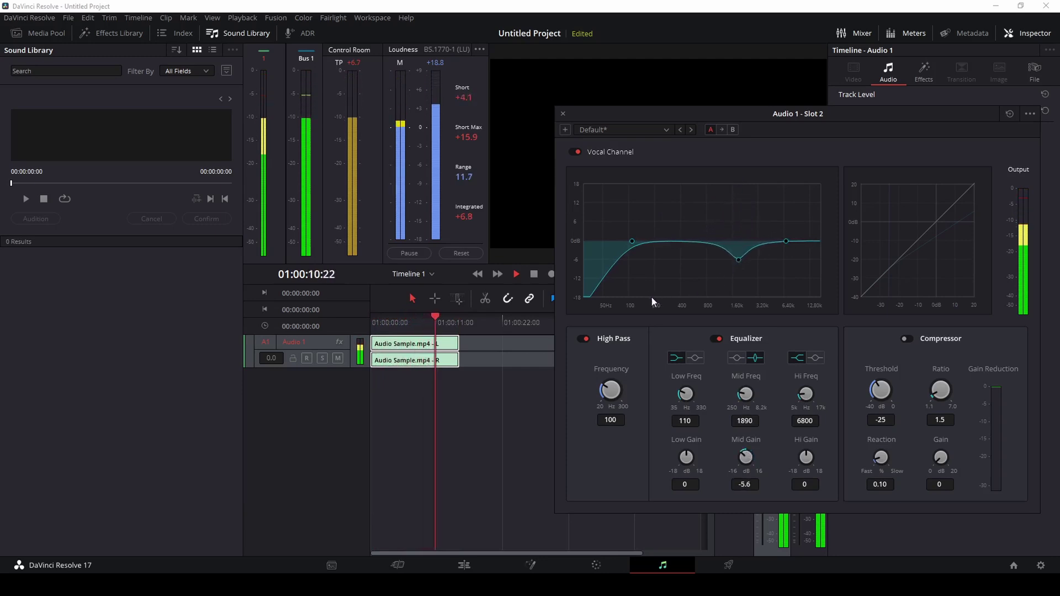
pyautogui.click(533, 274)
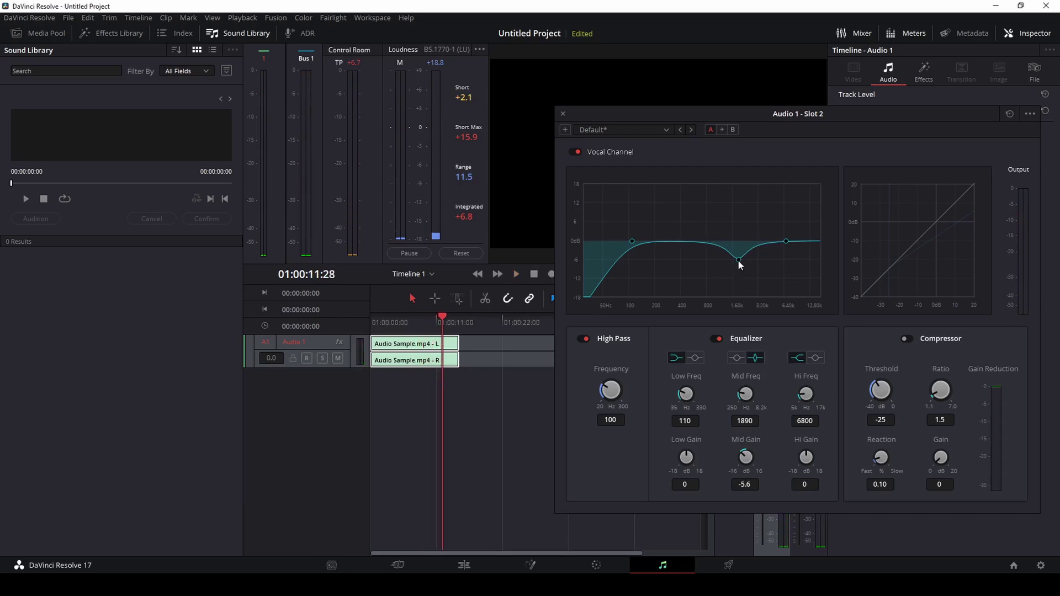
pyautogui.moveTo(739, 260); pyautogui.dragTo(739, 259)
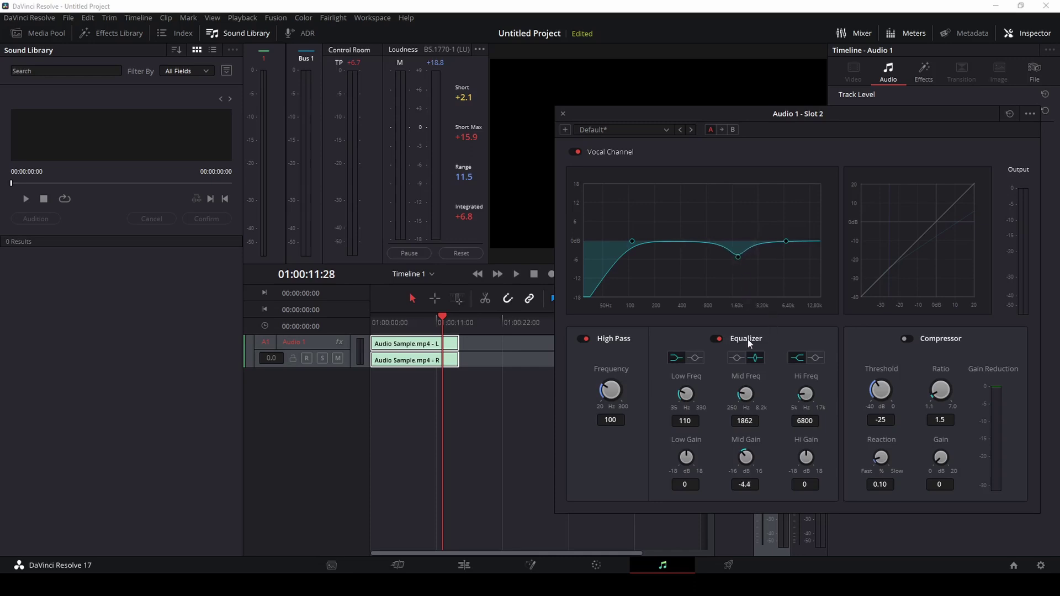
pyautogui.click(563, 114)
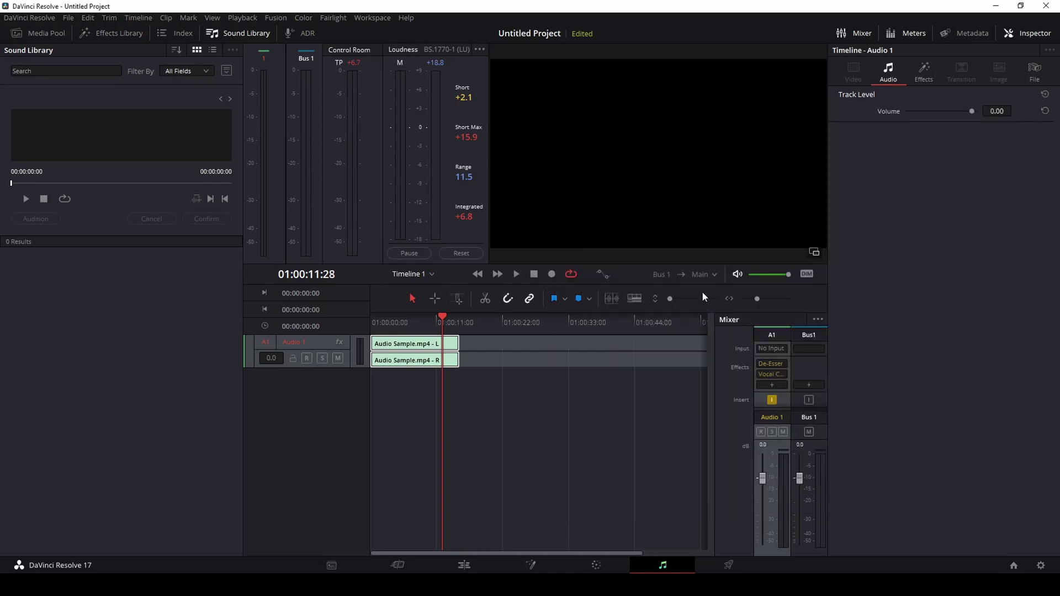
# Add a Multiband Compressor effect to the Audio 1 track with its default settings and close its window.
pyautogui.click(772, 385)
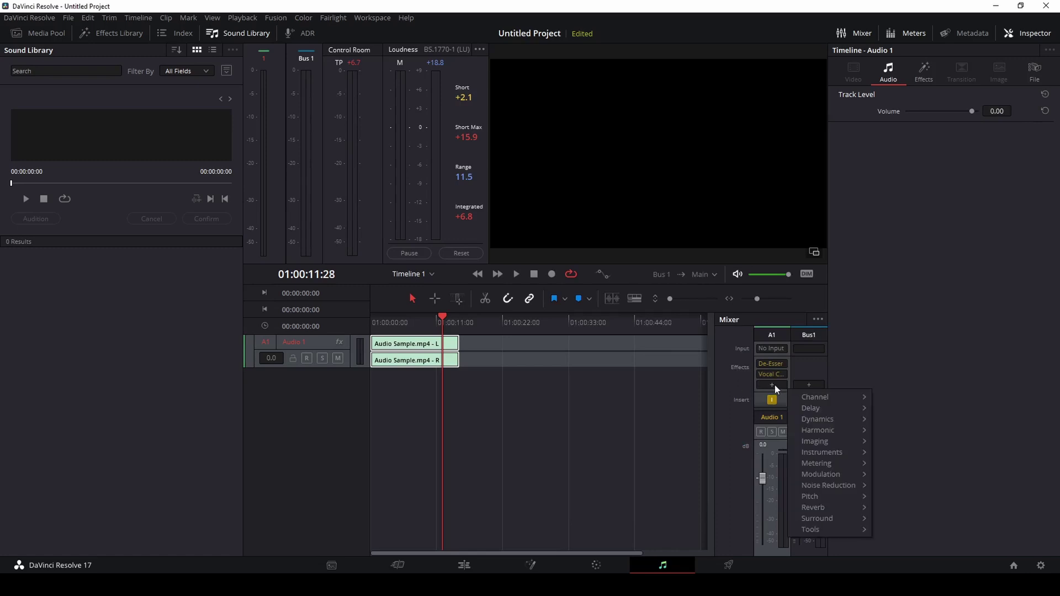
pyautogui.moveTo(810, 420)
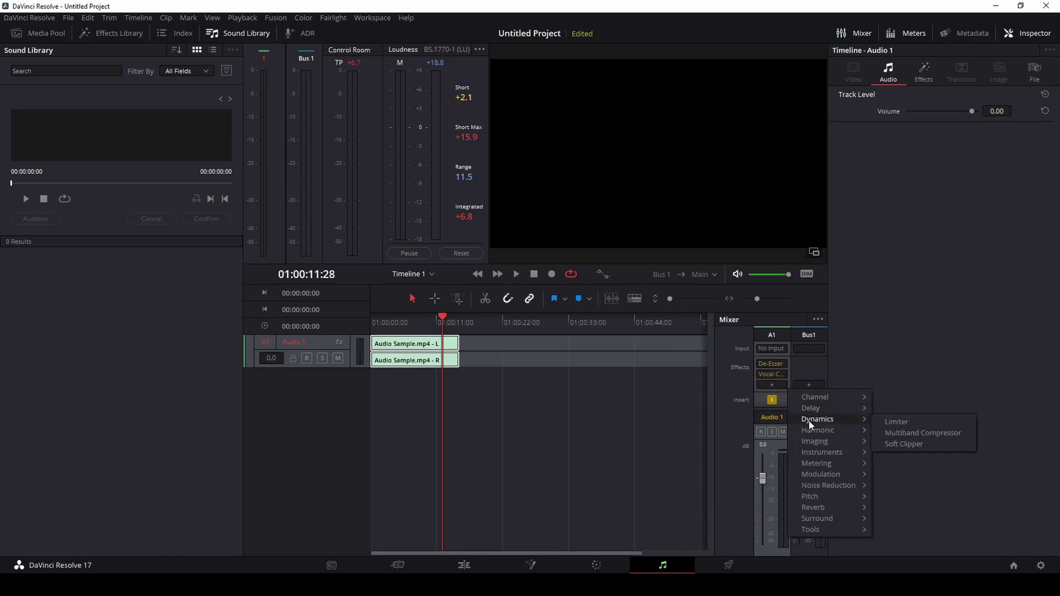
pyautogui.click(958, 432)
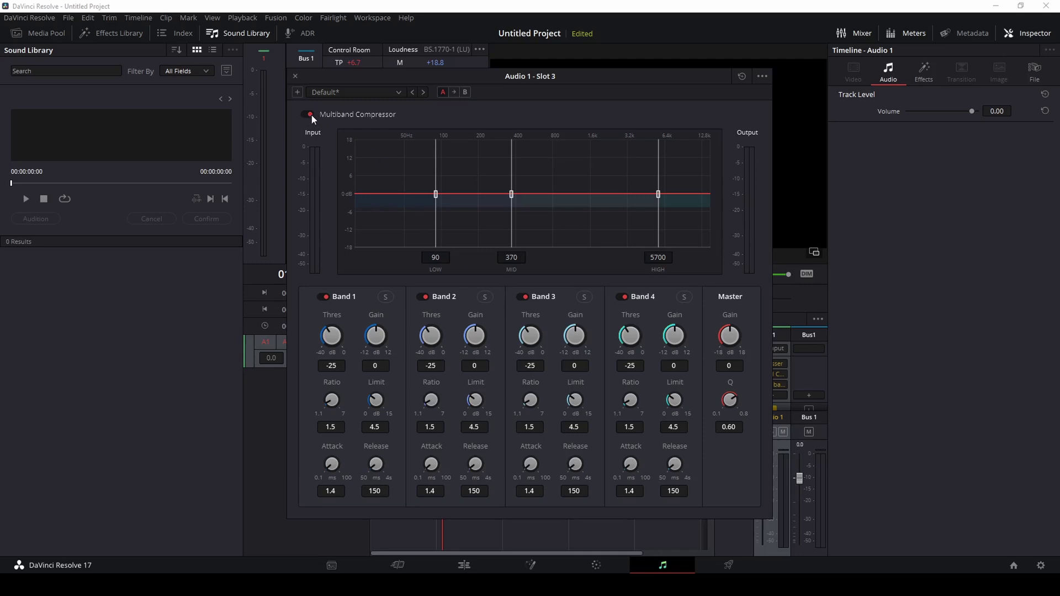
pyautogui.click(296, 76)
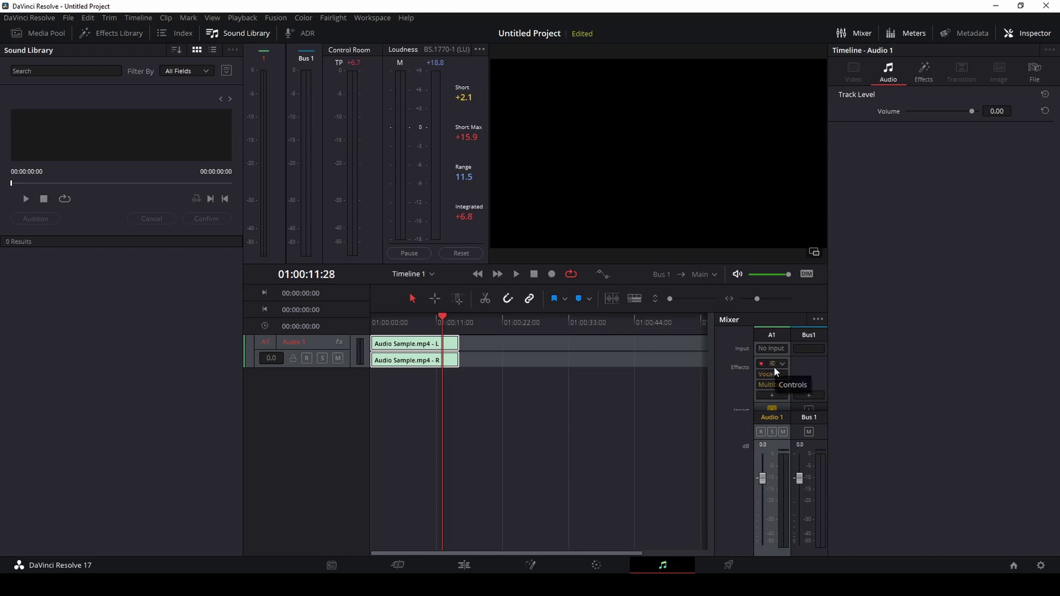
# Open the Audio 1 track's dynamics and enable the gate with a -40.0 dB threshold and a range of 24.0.
pyautogui.scroll(-3, 774, 377)
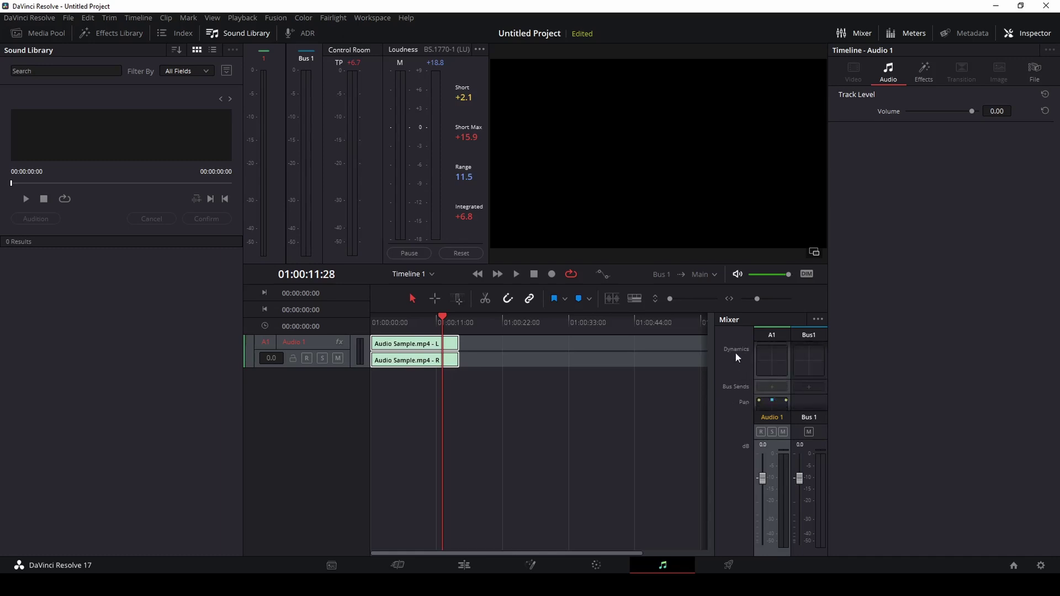
pyautogui.doubleClick(772, 361)
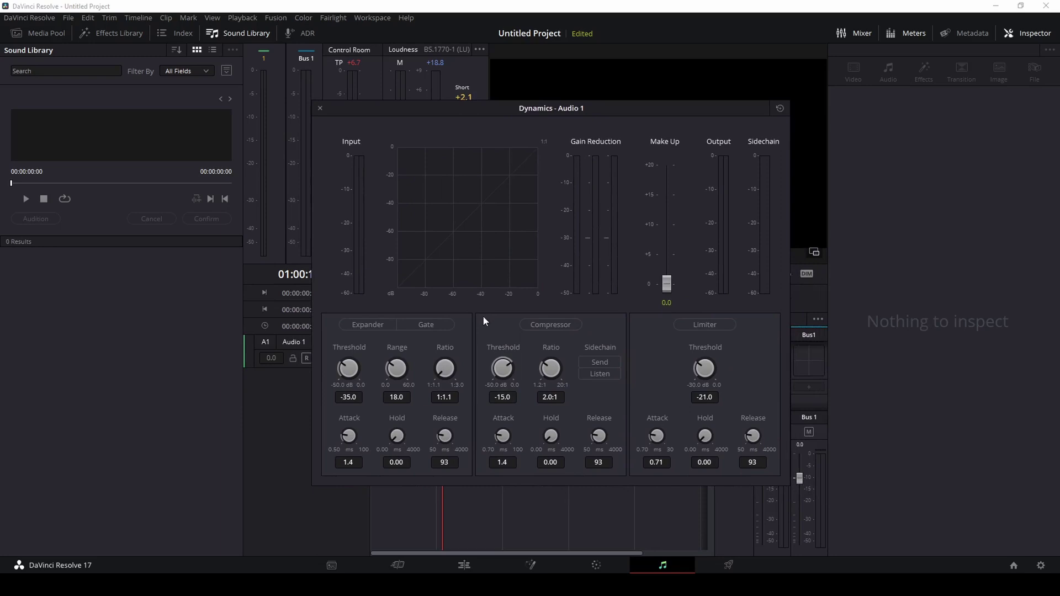
pyautogui.click(427, 326)
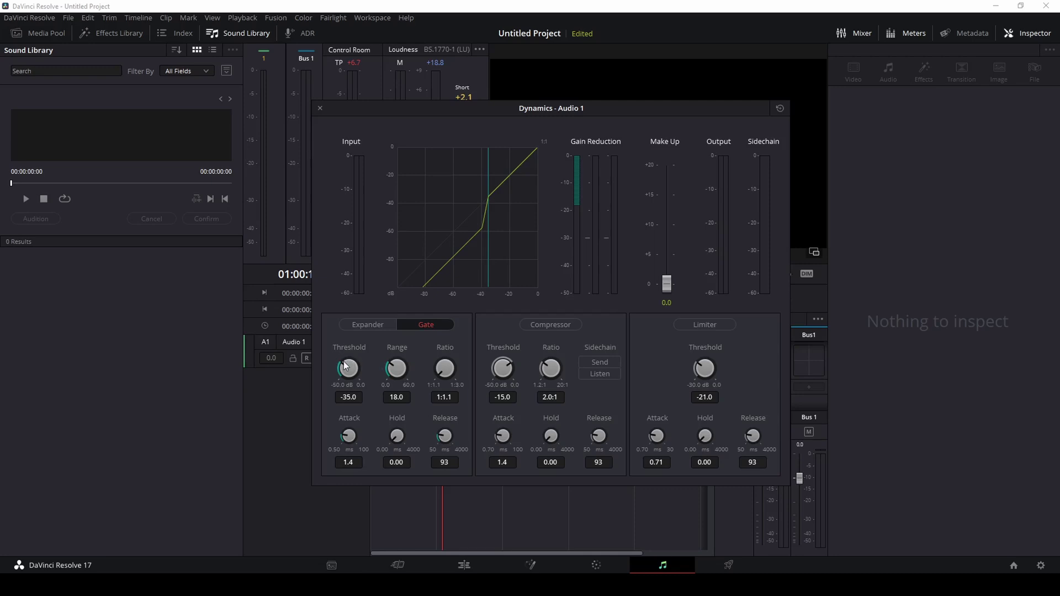
pyautogui.moveTo(345, 366); pyautogui.dragTo(318, 387)
pyautogui.moveTo(393, 367); pyautogui.dragTo(397, 364)
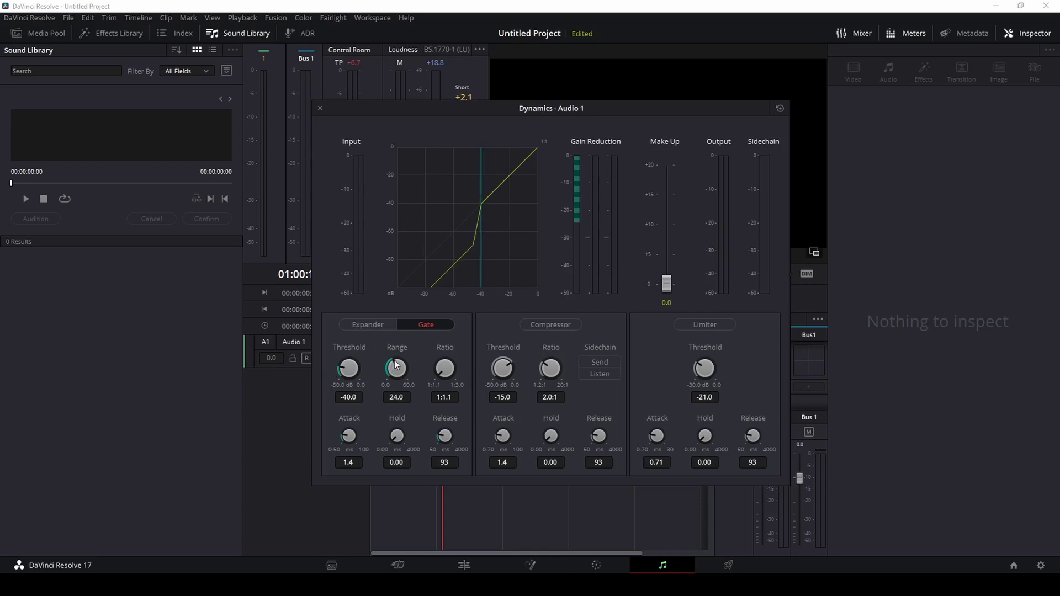
# Play back part of the recording to listen to the gate's effect, and stop playback.
pyautogui.moveTo(466, 105); pyautogui.dragTo(700, 122)
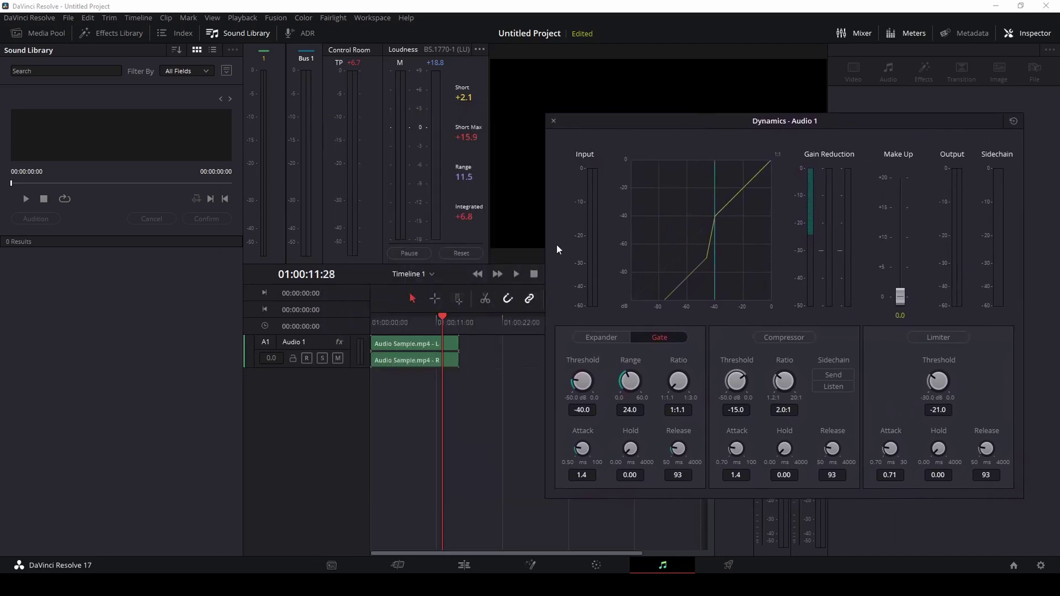
pyautogui.click(516, 274)
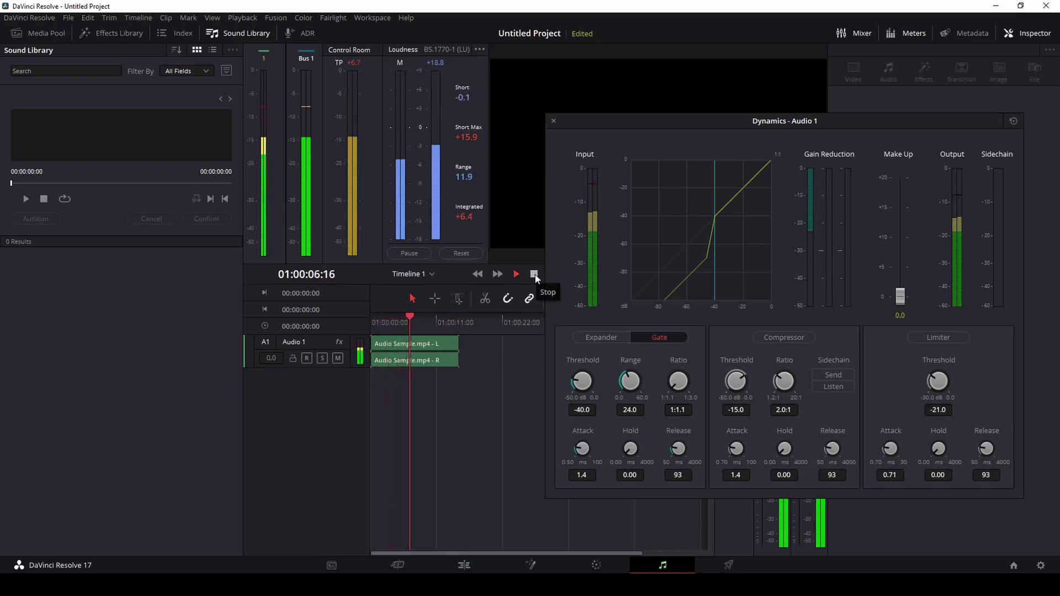
pyautogui.click(534, 274)
pyautogui.moveTo(680, 129); pyautogui.dragTo(540, 125)
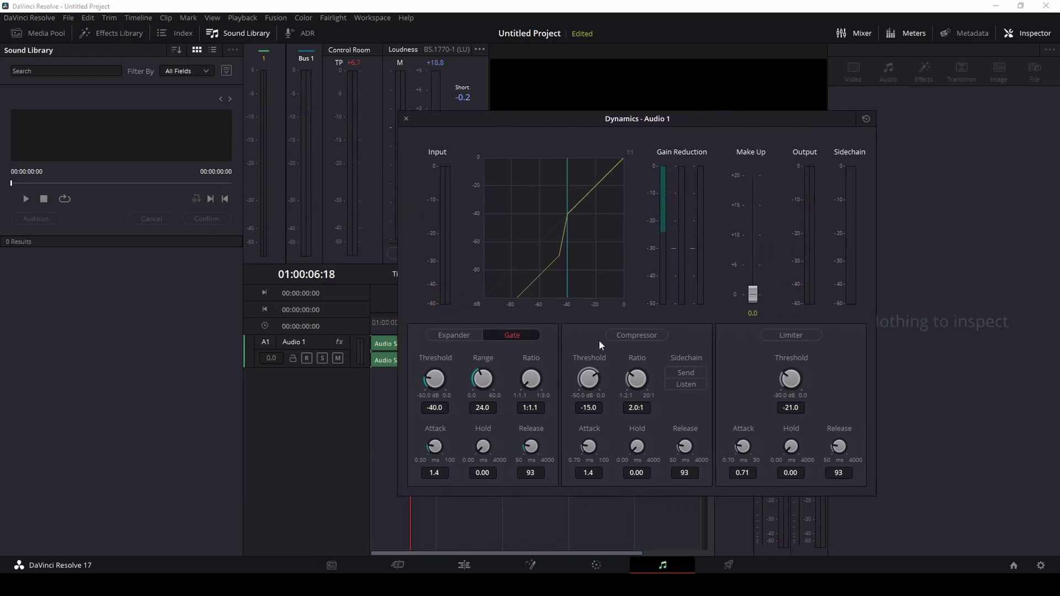
# Enable the compressor with a -17.0 dB threshold, a 4.0:1 ratio and a 3.0 ms attack.
pyautogui.click(627, 341)
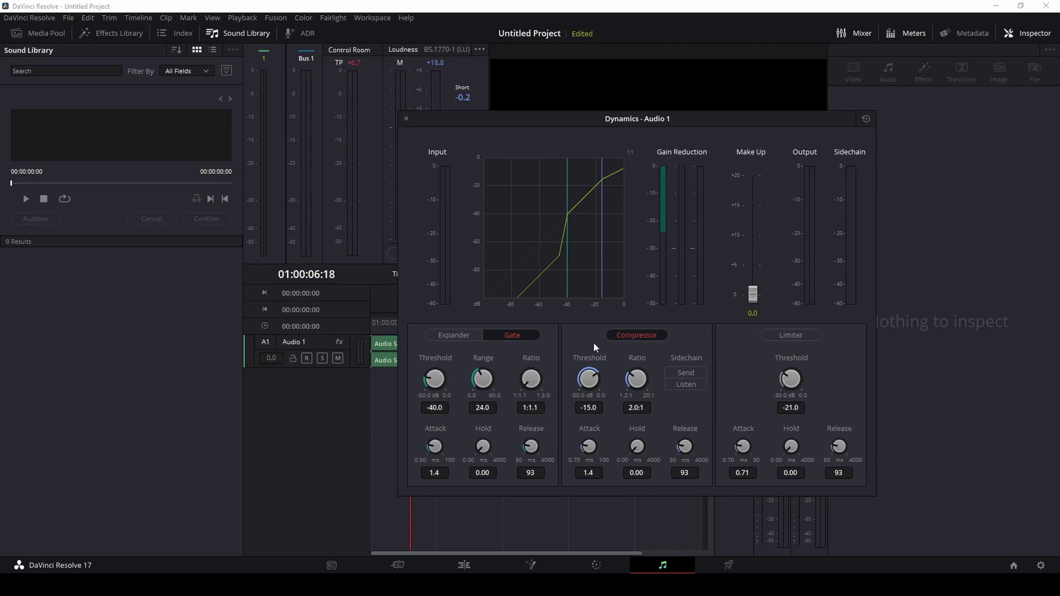
pyautogui.moveTo(594, 379); pyautogui.dragTo(588, 366)
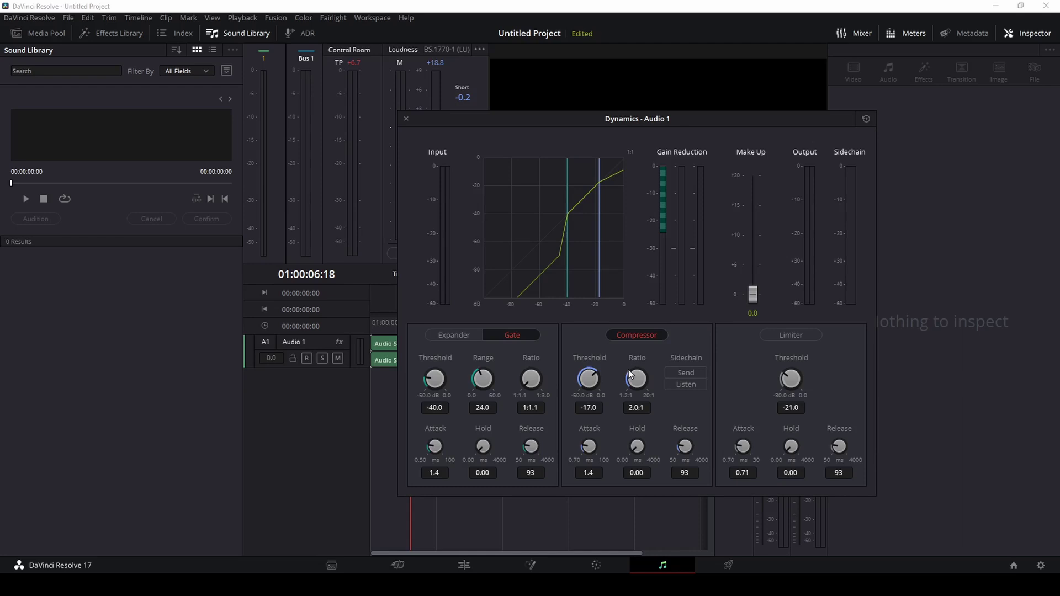
pyautogui.moveTo(628, 372); pyautogui.dragTo(643, 370)
pyautogui.moveTo(588, 446); pyautogui.dragTo(598, 437)
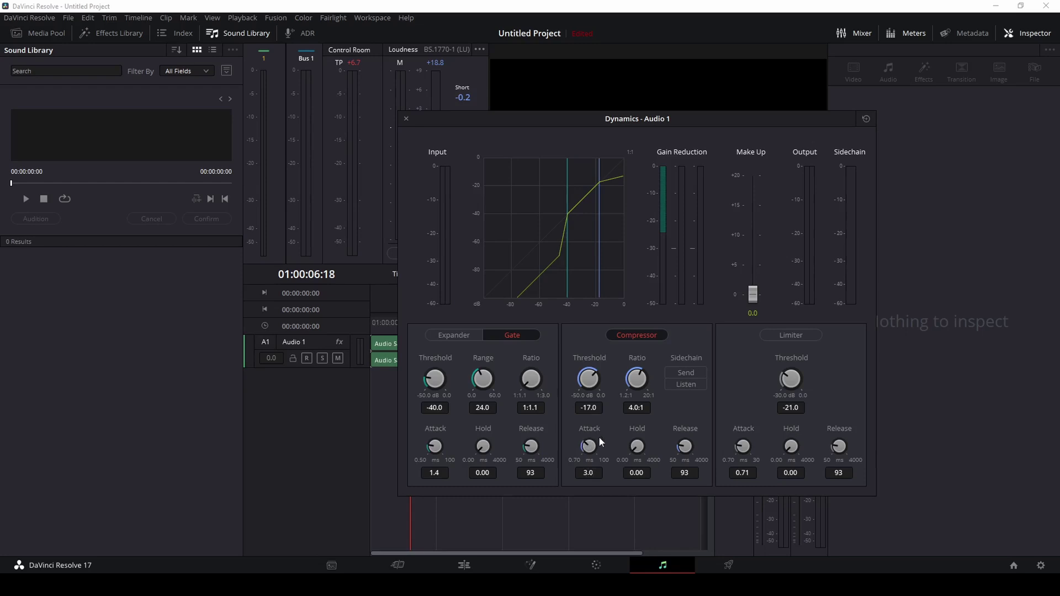
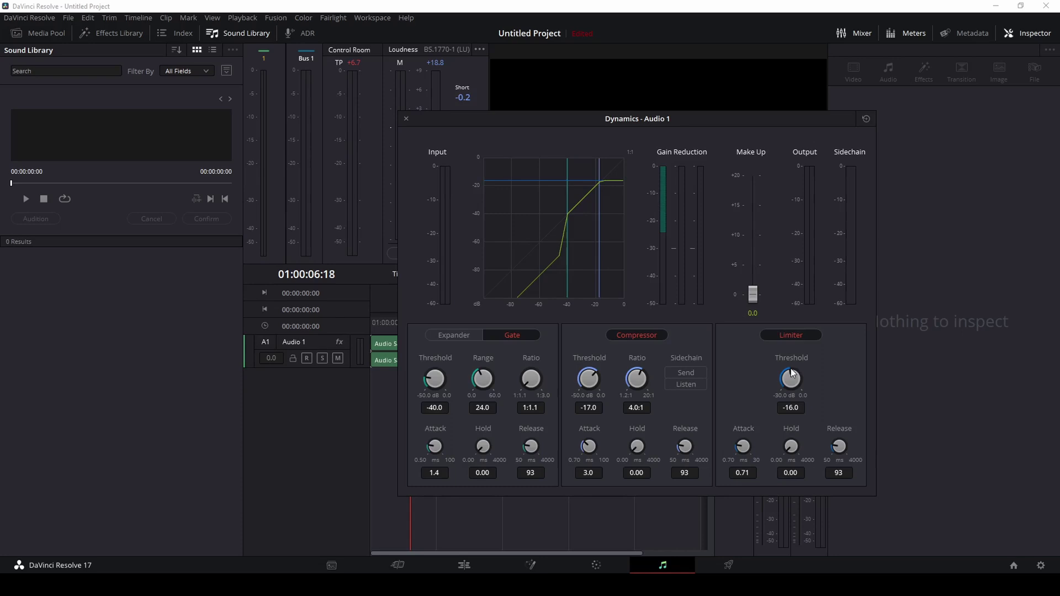
# Enable the limiter with a -10.3 dB threshold and try a make-up gain of 4.5 dB.
pyautogui.moveTo(791, 371); pyautogui.dragTo(814, 370)
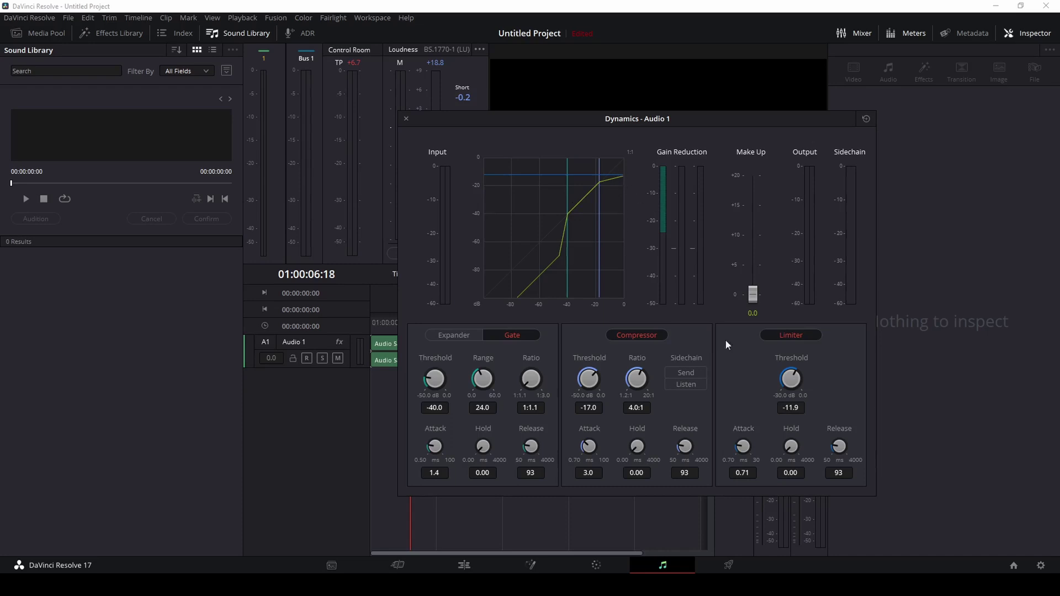
pyautogui.moveTo(797, 375)
pyautogui.mouseDown()
pyautogui.moveTo(860, 387)
pyautogui.moveTo(807, 378)
pyautogui.mouseUp()
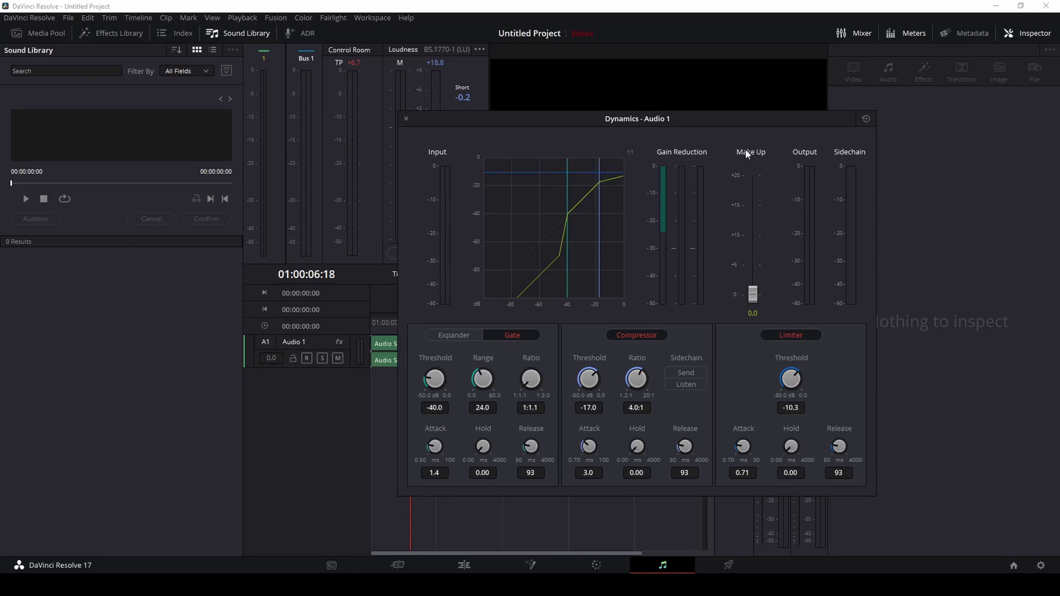
pyautogui.moveTo(753, 294)
pyautogui.mouseDown()
pyautogui.moveTo(749, 178)
pyautogui.moveTo(763, 296)
pyautogui.mouseUp()
pyautogui.moveTo(754, 298); pyautogui.dragTo(754, 270)
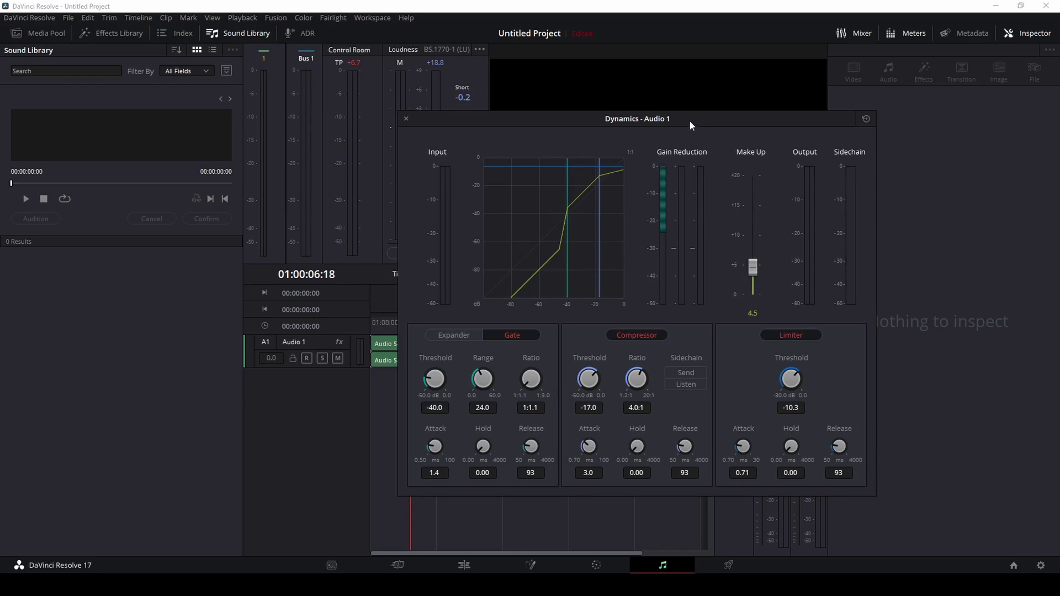
# Raise the make-up gain to 5.9 dB while the recording plays, stop playback, and close the dynamics window.
pyautogui.moveTo(689, 120); pyautogui.dragTo(851, 140)
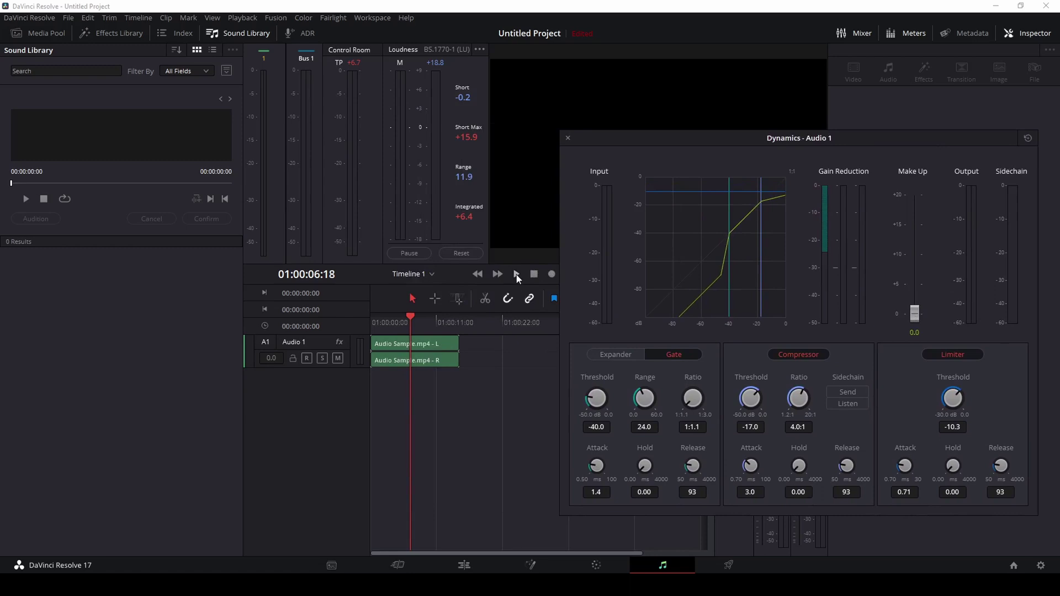
pyautogui.click(516, 274)
pyautogui.click(915, 312)
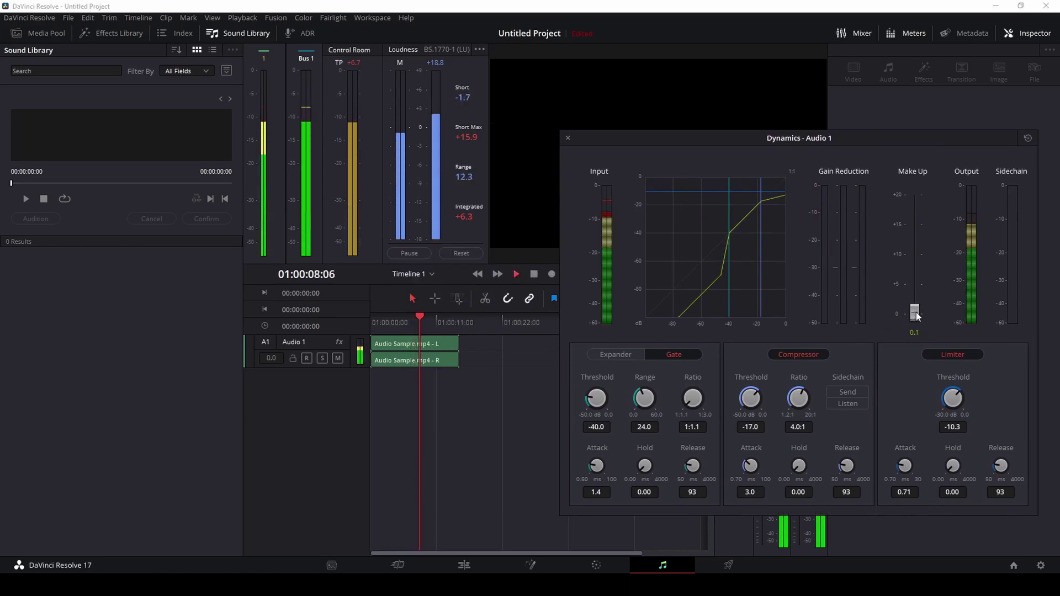
pyautogui.moveTo(916, 312); pyautogui.dragTo(912, 278)
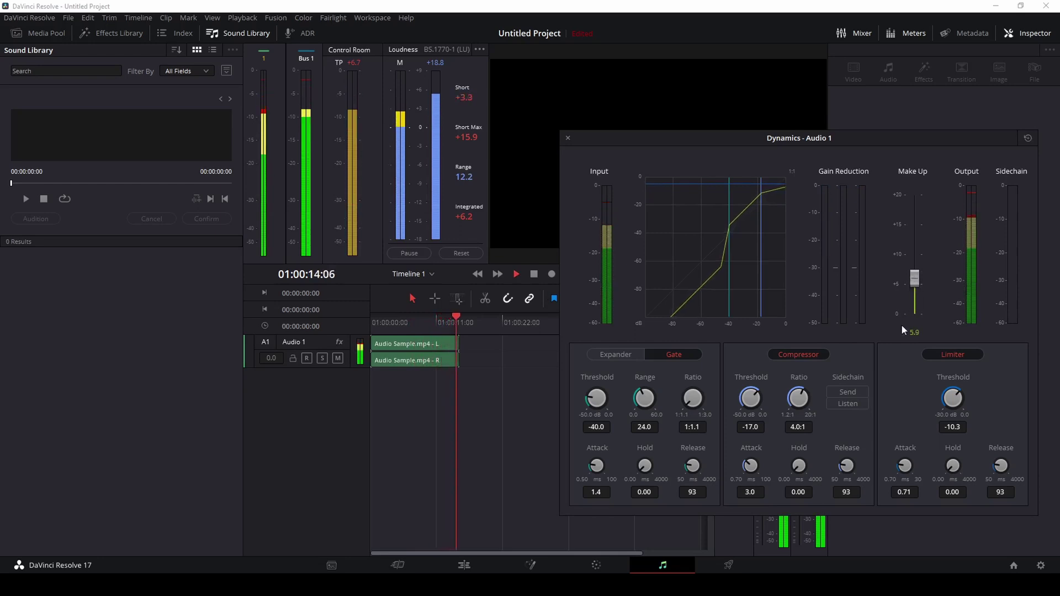
pyautogui.click(536, 274)
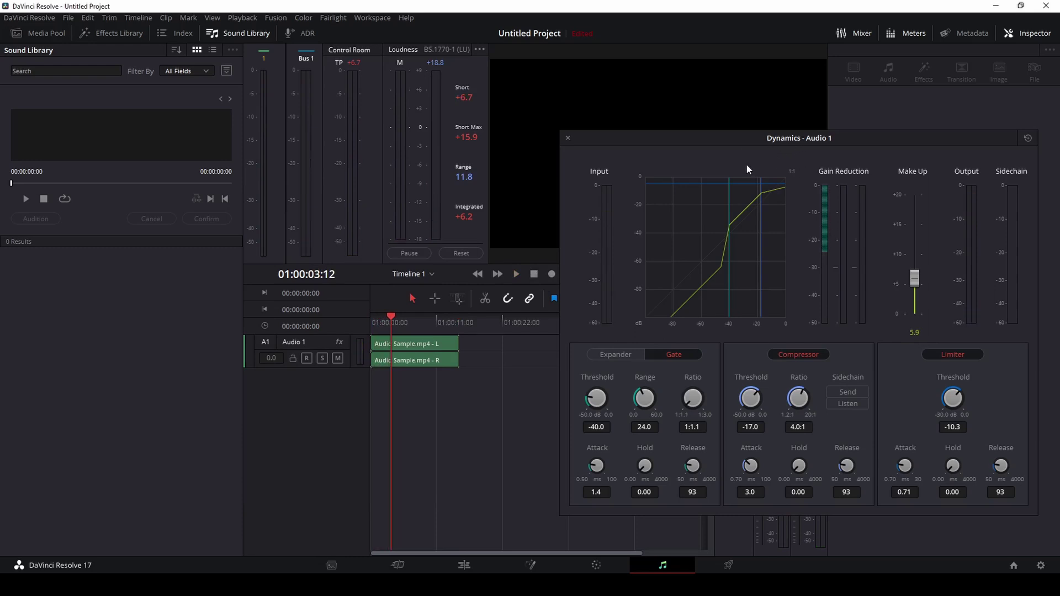
pyautogui.click(567, 138)
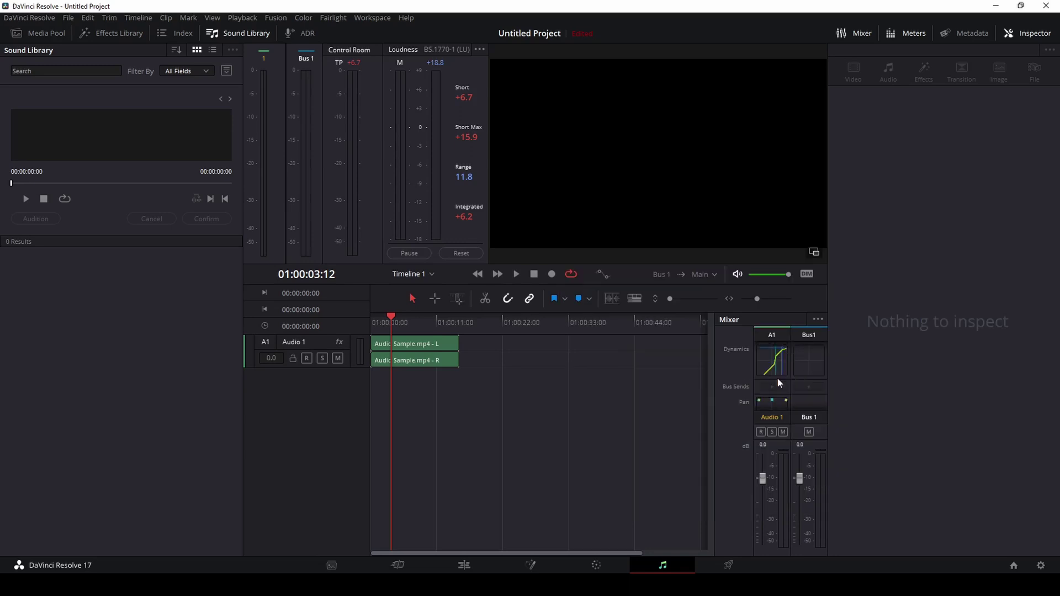
# Open the Audio 1 track's equalizer and enable the Band 6 low-pass filter at 14 kHz.
pyautogui.scroll(3, 778, 380)
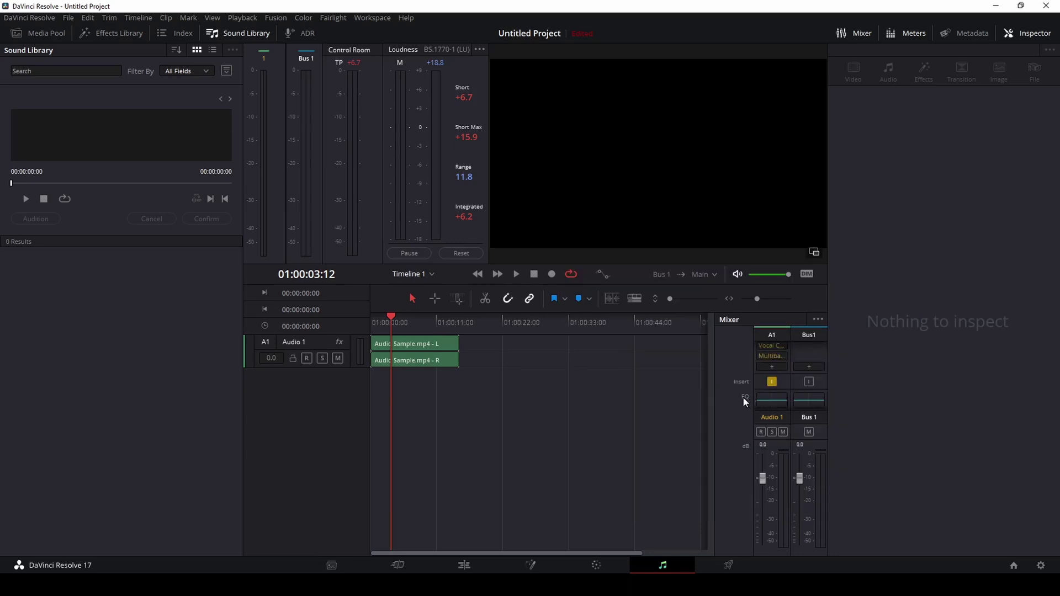
pyautogui.click(773, 402)
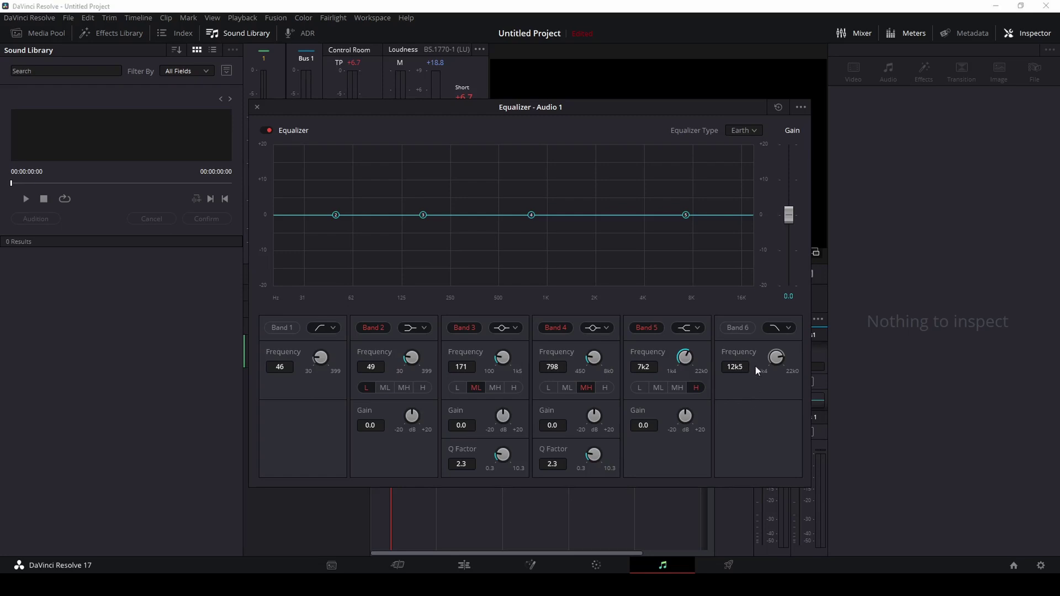
pyautogui.click(739, 330)
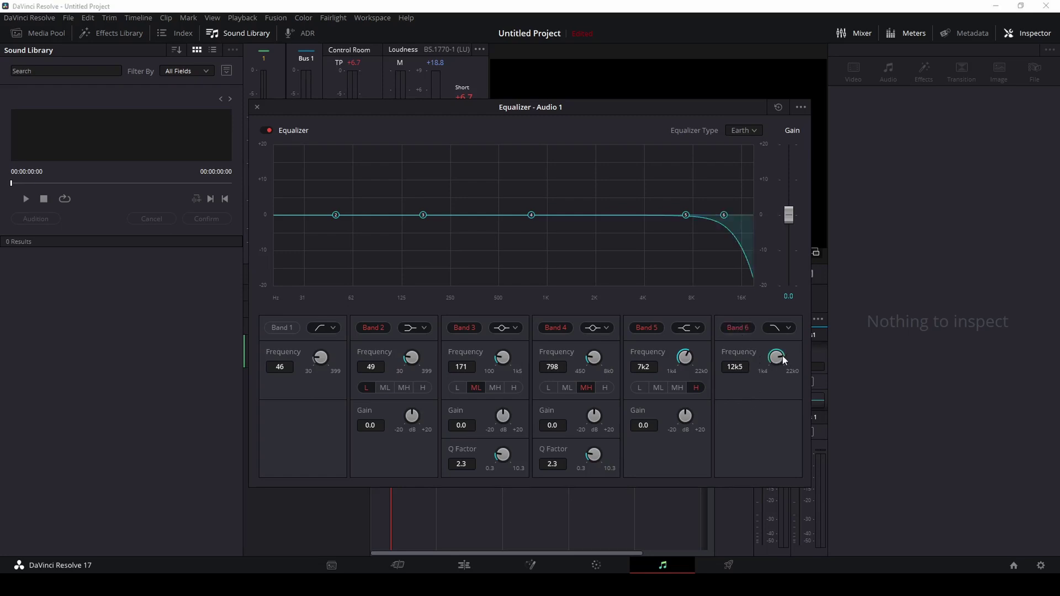
pyautogui.scroll(1, 783, 358)
pyautogui.scroll(4, 783, 356)
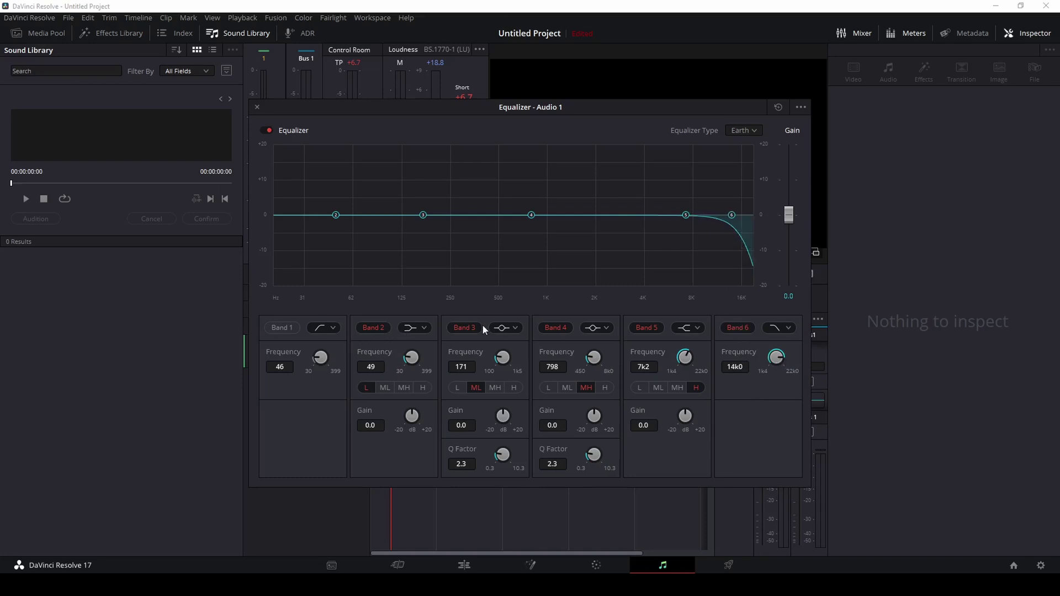
# Change equalizer Band 2 to a bell shape and set its gain to +0.2 dB at 49 Hz.
pyautogui.click(426, 330)
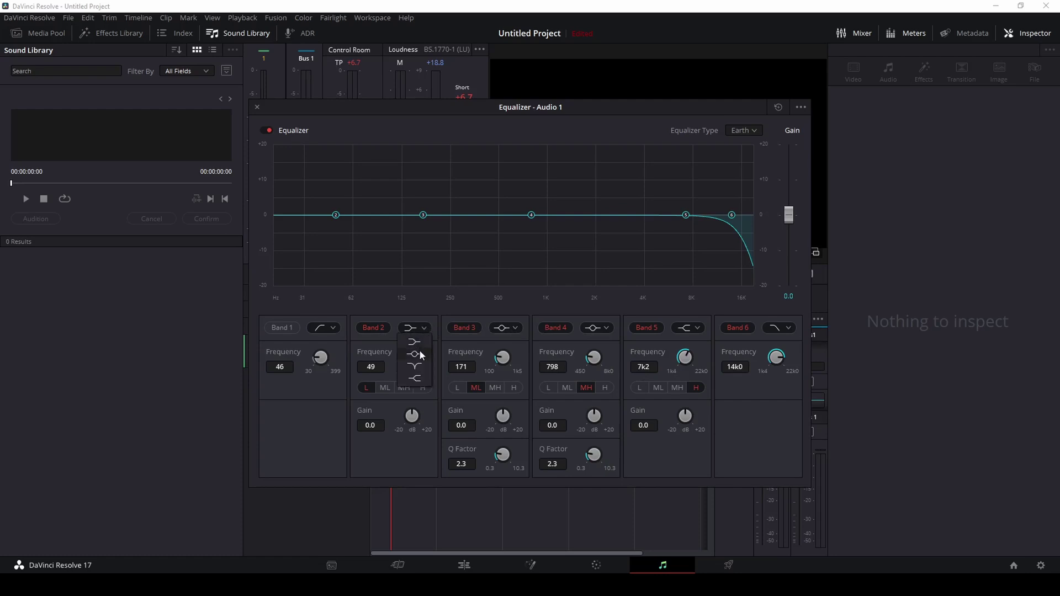
pyautogui.click(419, 351)
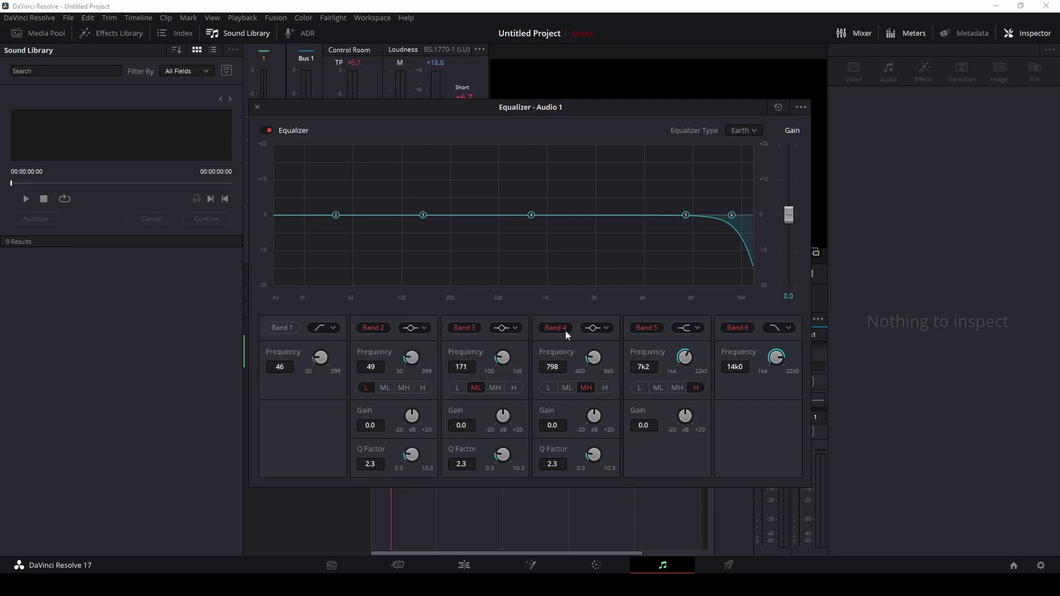
pyautogui.moveTo(335, 215)
pyautogui.mouseDown()
pyautogui.moveTo(336, 201)
pyautogui.moveTo(339, 218)
pyautogui.mouseUp()
# During playback, set Band 3 to a -3.3 dB cut at 297 Hz and Band 4 to a -3.2 dB cut at 3.1 kHz.
pyautogui.moveTo(450, 111); pyautogui.dragTo(485, 140)
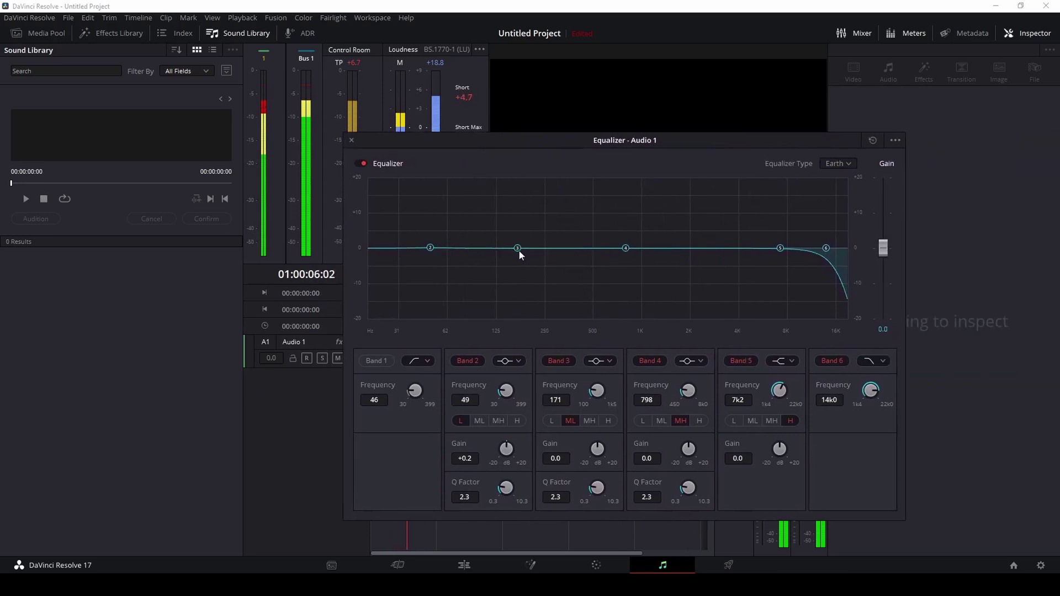
pyautogui.moveTo(517, 248); pyautogui.dragTo(556, 260)
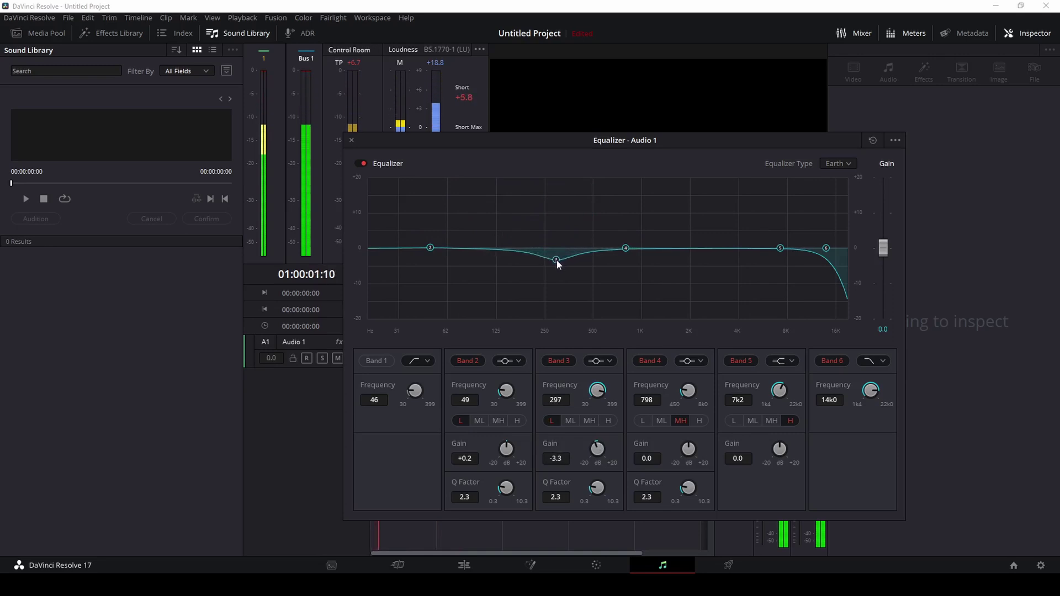
pyautogui.moveTo(626, 248); pyautogui.dragTo(721, 259)
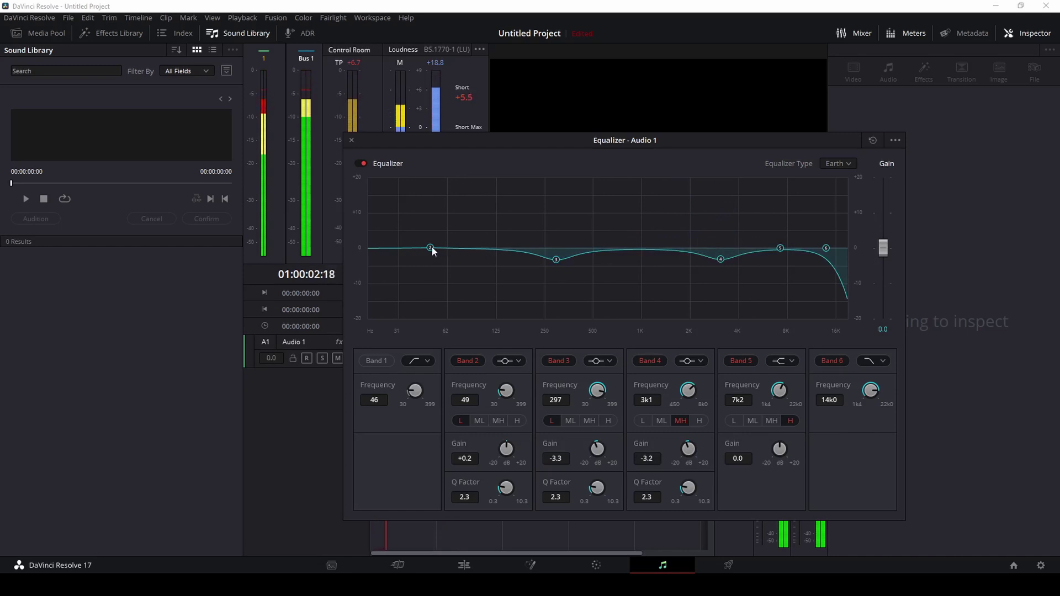
# Boost Band 2 by 4.4 dB at 53 Hz, listen to the equalized recording, and stop playback.
pyautogui.moveTo(431, 247)
pyautogui.mouseDown()
pyautogui.moveTo(437, 175)
pyautogui.moveTo(422, 176)
pyautogui.moveTo(504, 176)
pyautogui.moveTo(425, 177)
pyautogui.moveTo(440, 177)
pyautogui.moveTo(438, 256)
pyautogui.moveTo(440, 236)
pyautogui.mouseUp()
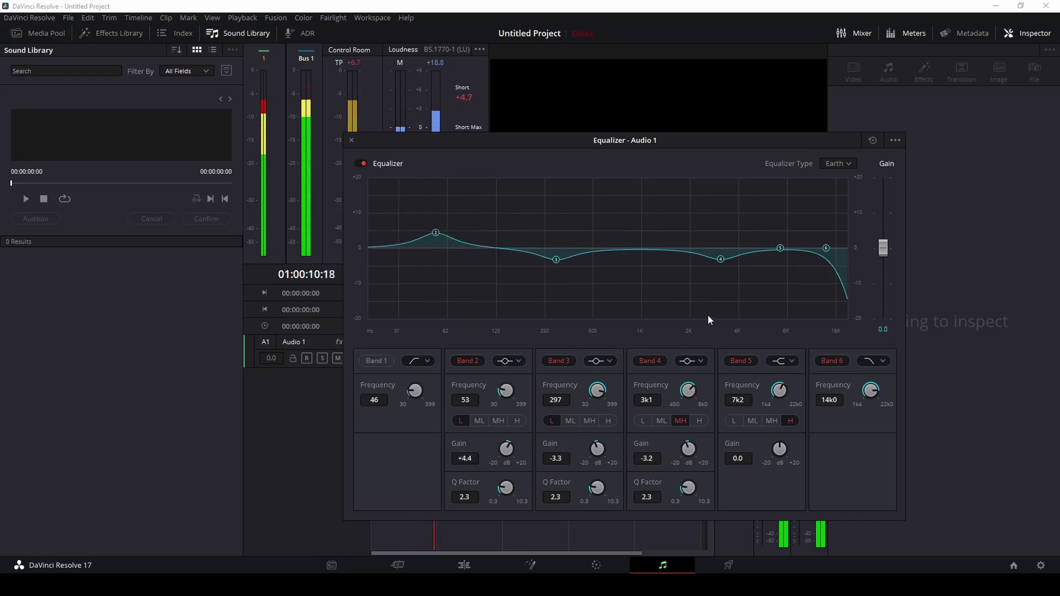
pyautogui.moveTo(521, 148); pyautogui.dragTo(683, 146)
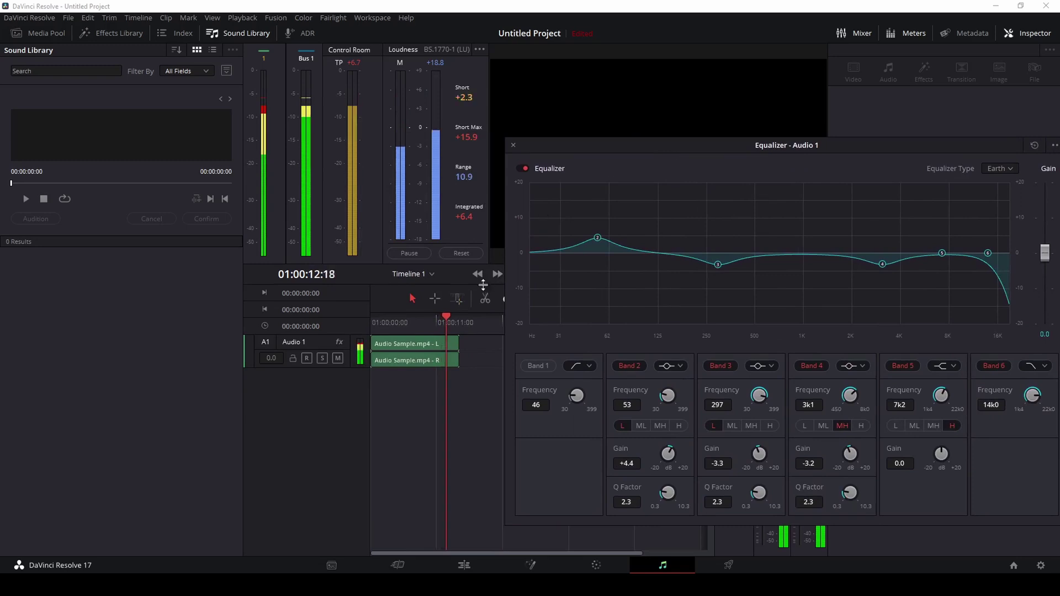
pyautogui.moveTo(601, 144); pyautogui.dragTo(436, 140)
pyautogui.click(534, 274)
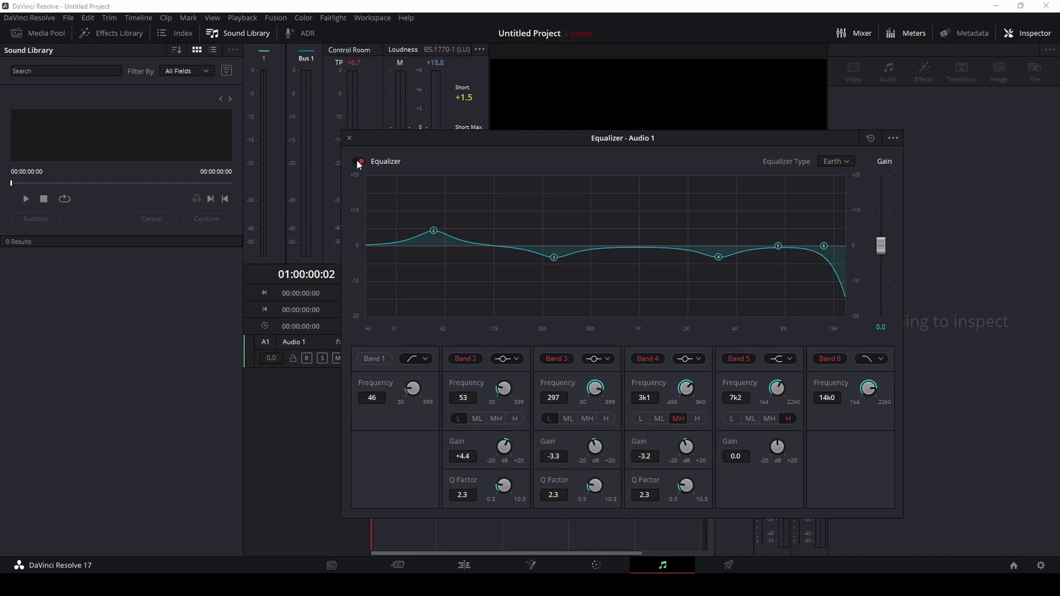
# Play the recording and compare its sound with the Audio 1 equalizer bypassed and re-enabled.
pyautogui.moveTo(358, 164); pyautogui.dragTo(544, 167)
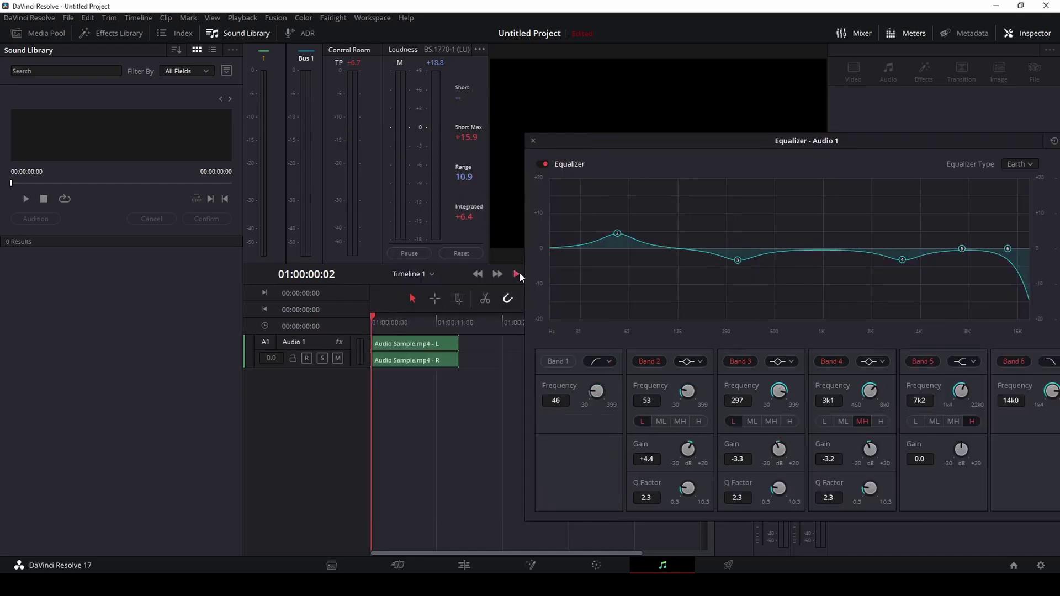
pyautogui.press('space')
pyautogui.click(544, 164)
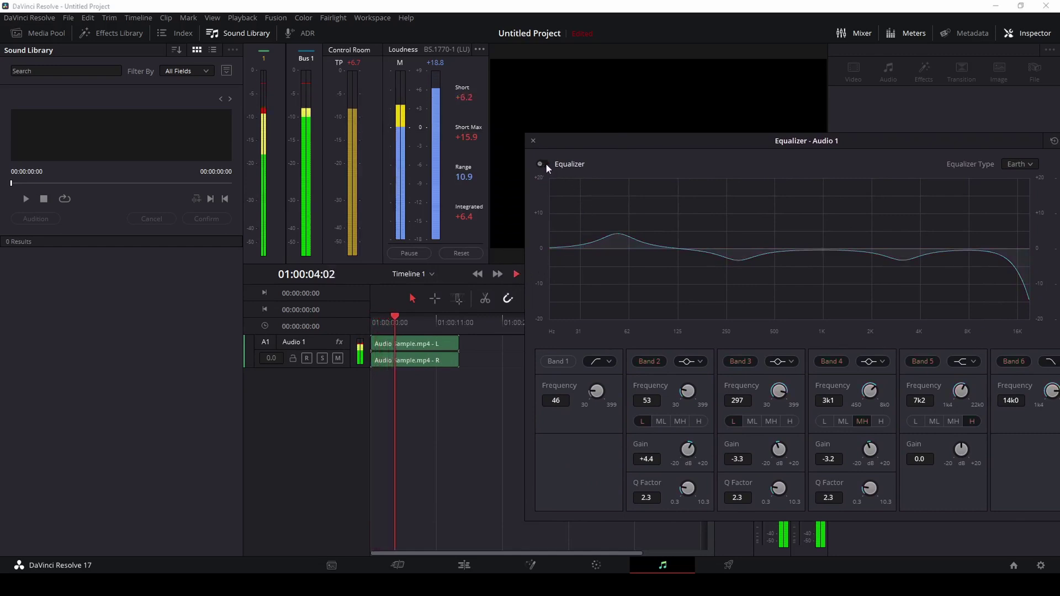
pyautogui.click(544, 164)
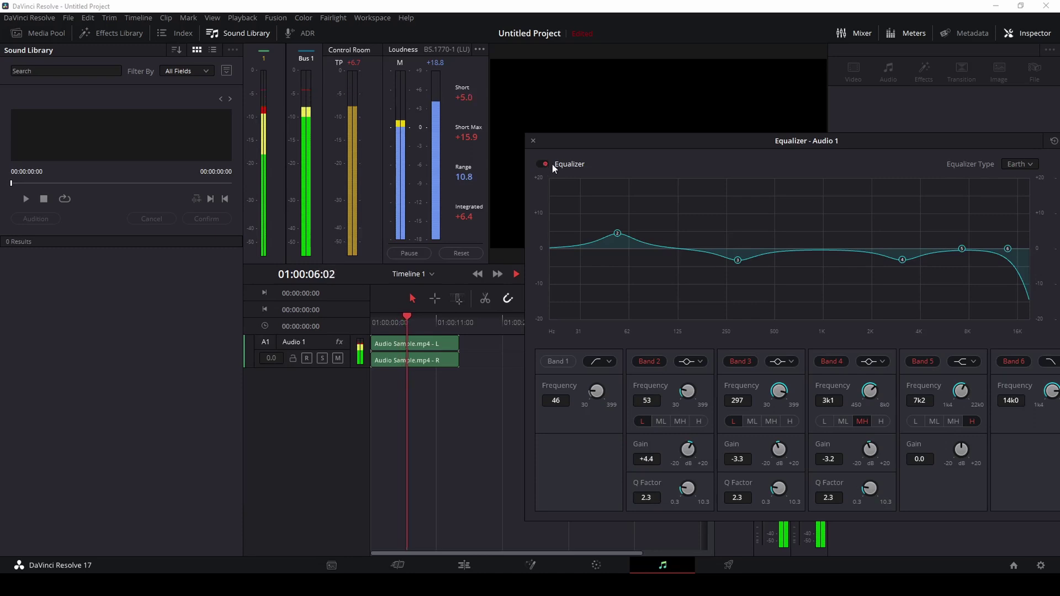
# Raise the equalizer's overall gain to 2.1 dB during playback, stop playback, and close the equalizer.
pyautogui.moveTo(663, 146); pyautogui.dragTo(593, 150)
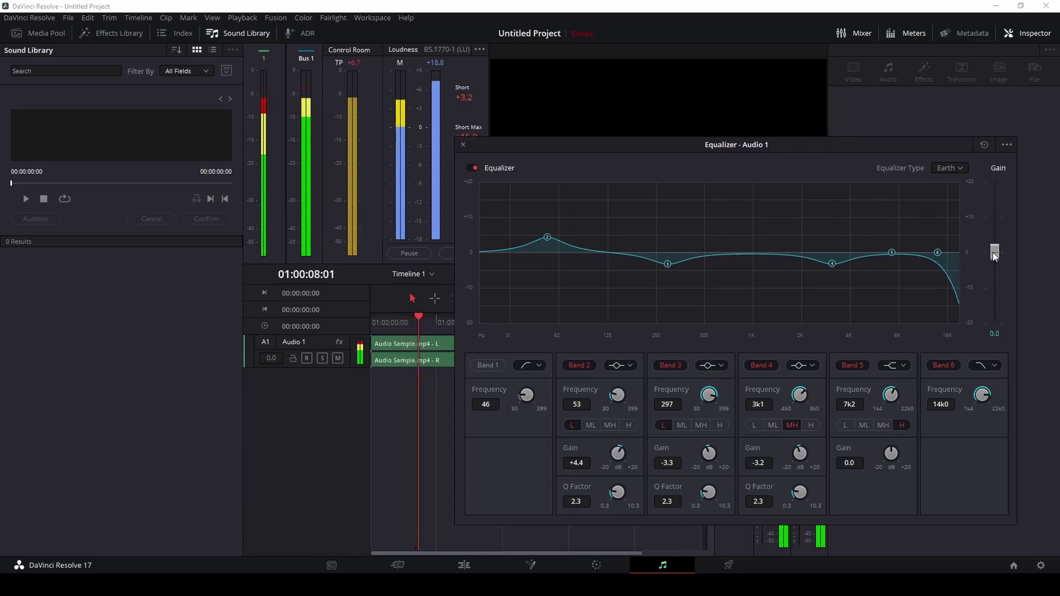
pyautogui.moveTo(995, 252); pyautogui.dragTo(995, 249)
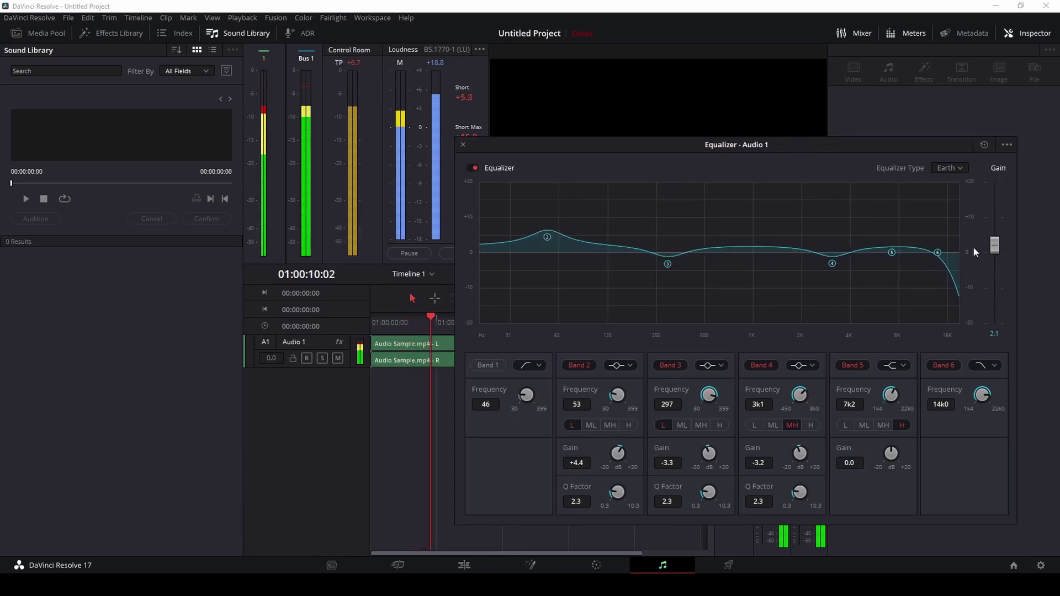
pyautogui.moveTo(615, 148); pyautogui.dragTo(664, 146)
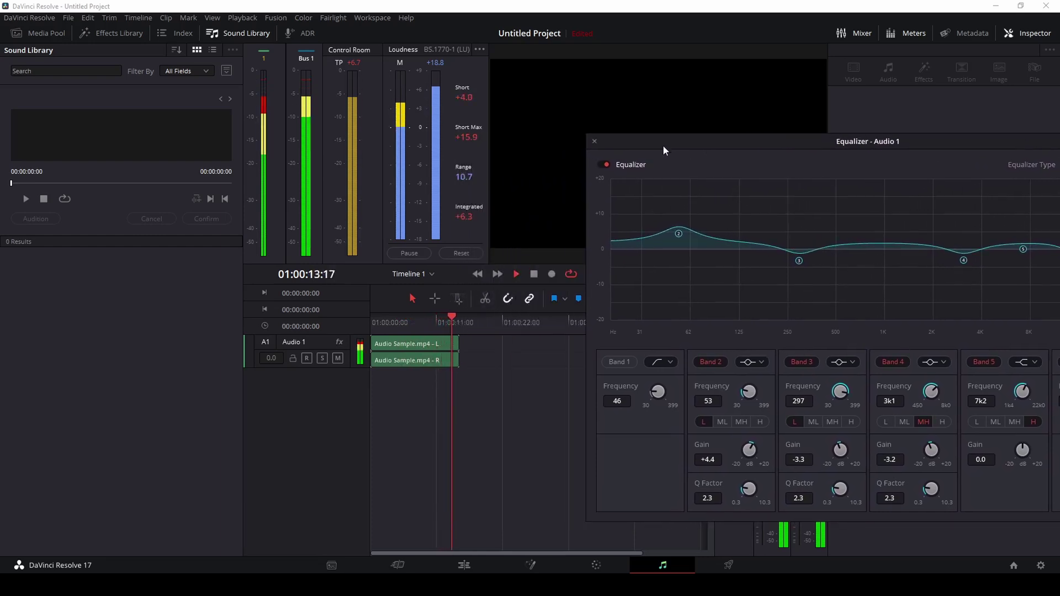
pyautogui.click(533, 274)
pyautogui.moveTo(759, 141); pyautogui.dragTo(592, 141)
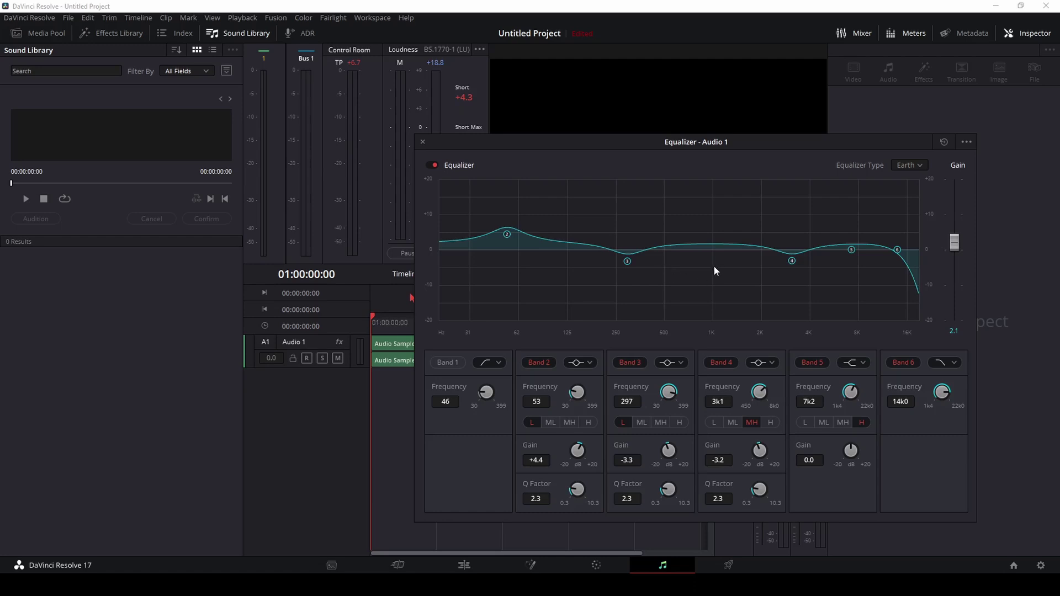
pyautogui.click(421, 142)
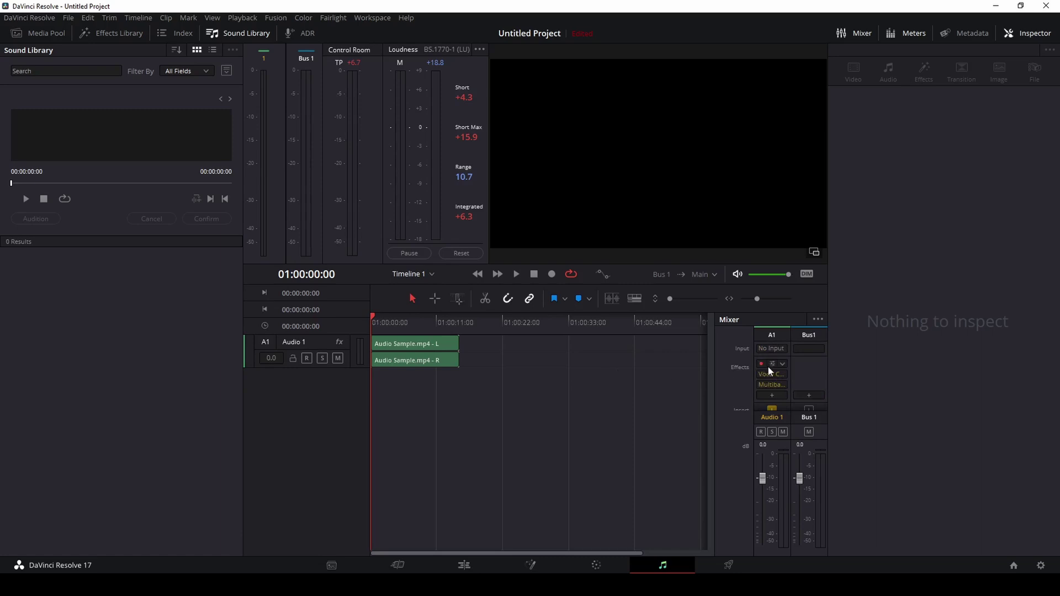
# Open the Audio 1 pan controls and compare playback with panning switched off and on, leaving it enabled.
pyautogui.scroll(-3, 770, 363)
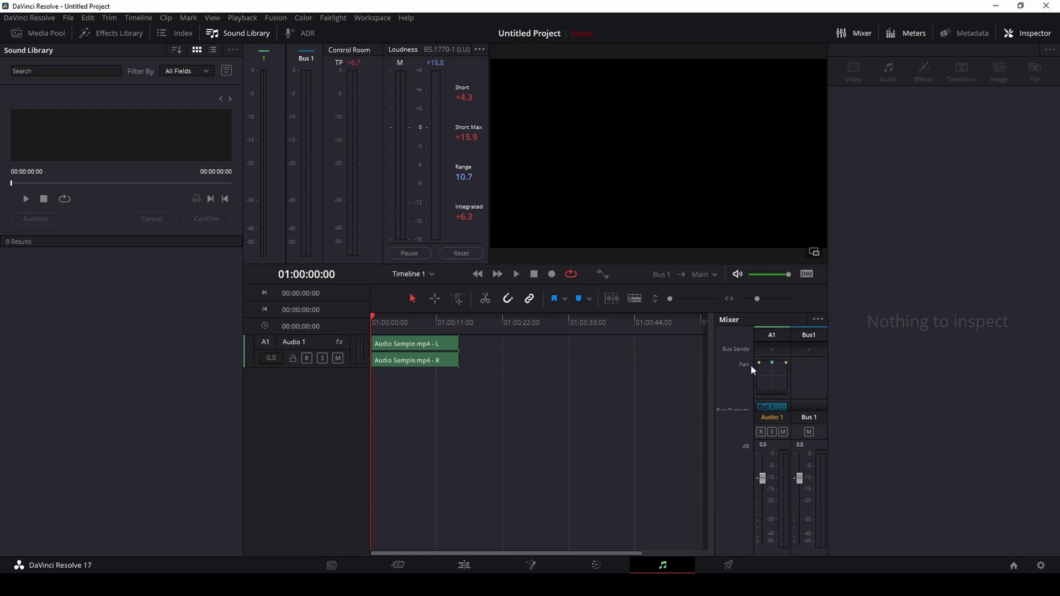
pyautogui.doubleClick(775, 374)
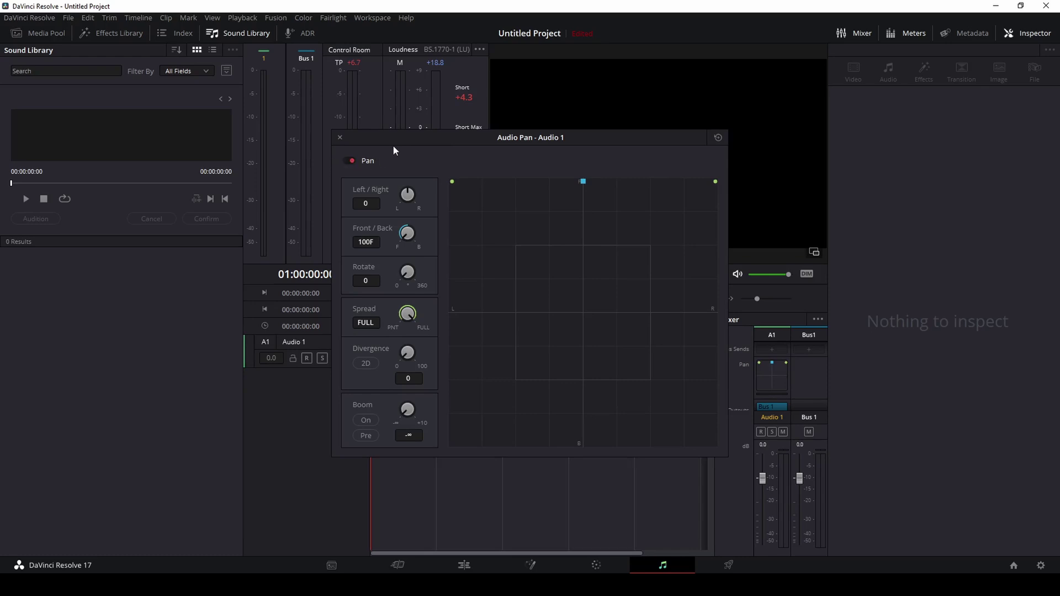
pyautogui.moveTo(397, 141); pyautogui.dragTo(638, 147)
pyautogui.click(516, 274)
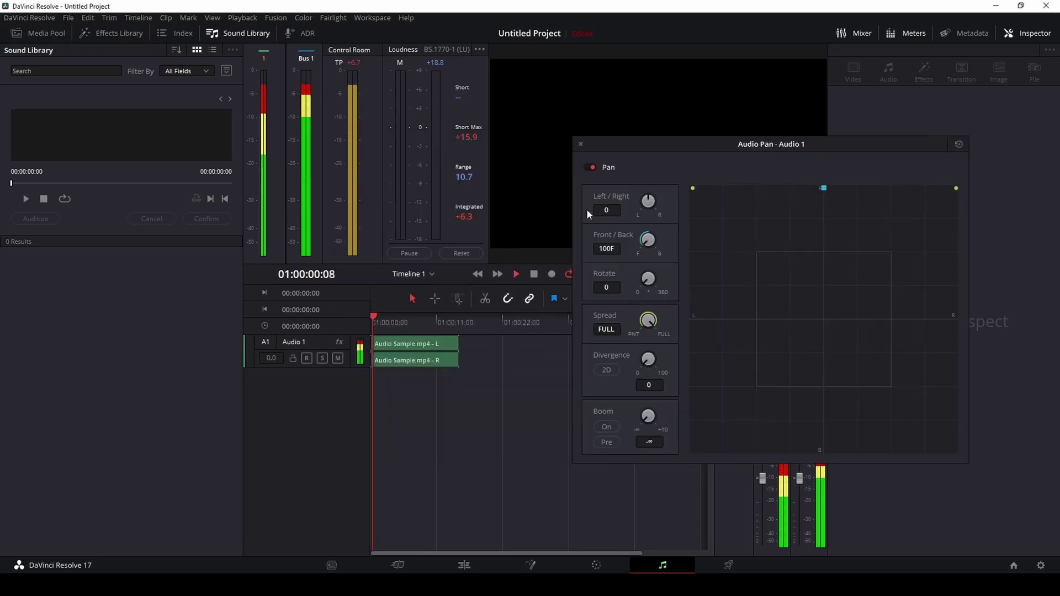
pyautogui.click(589, 167)
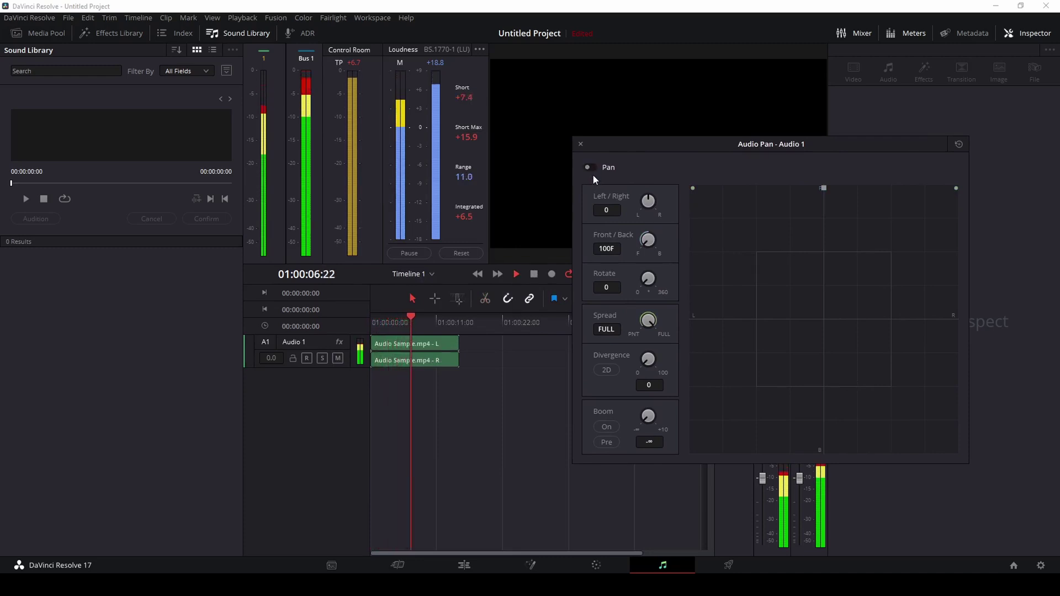
pyautogui.click(591, 166)
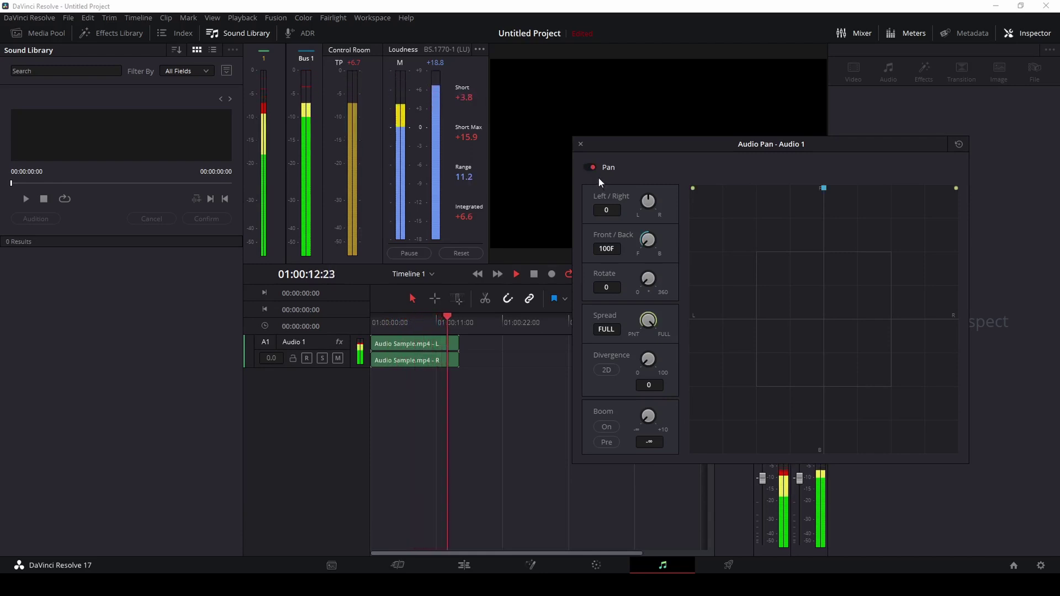
pyautogui.click(591, 167)
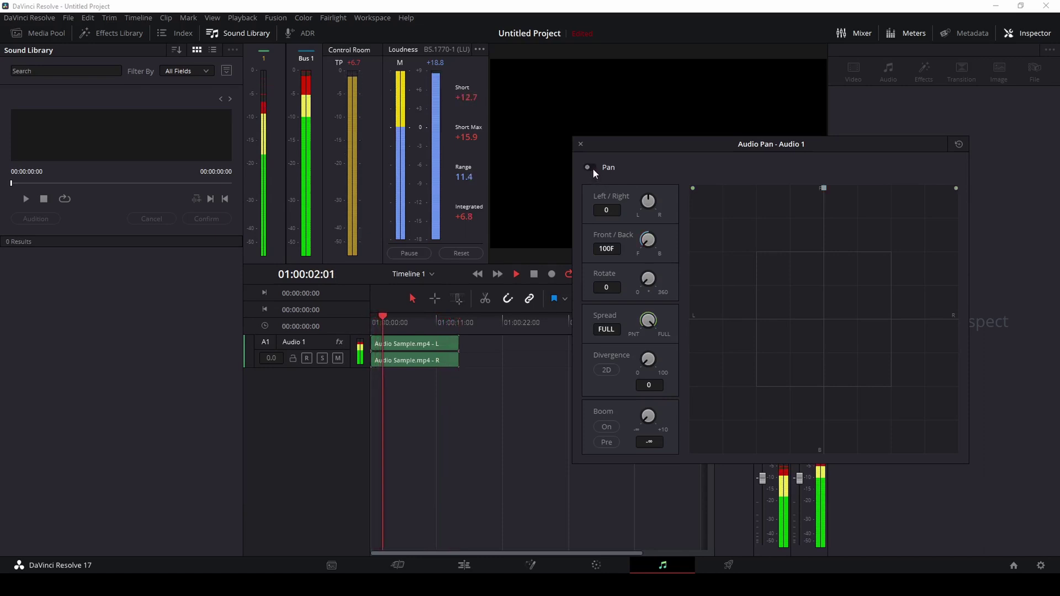
pyautogui.click(591, 167)
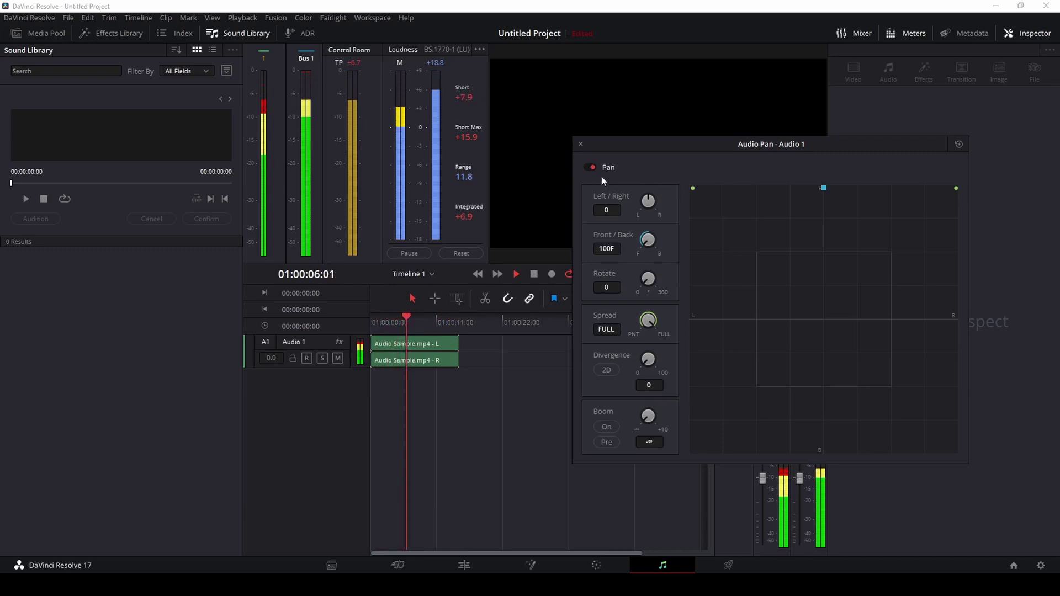
pyautogui.click(534, 274)
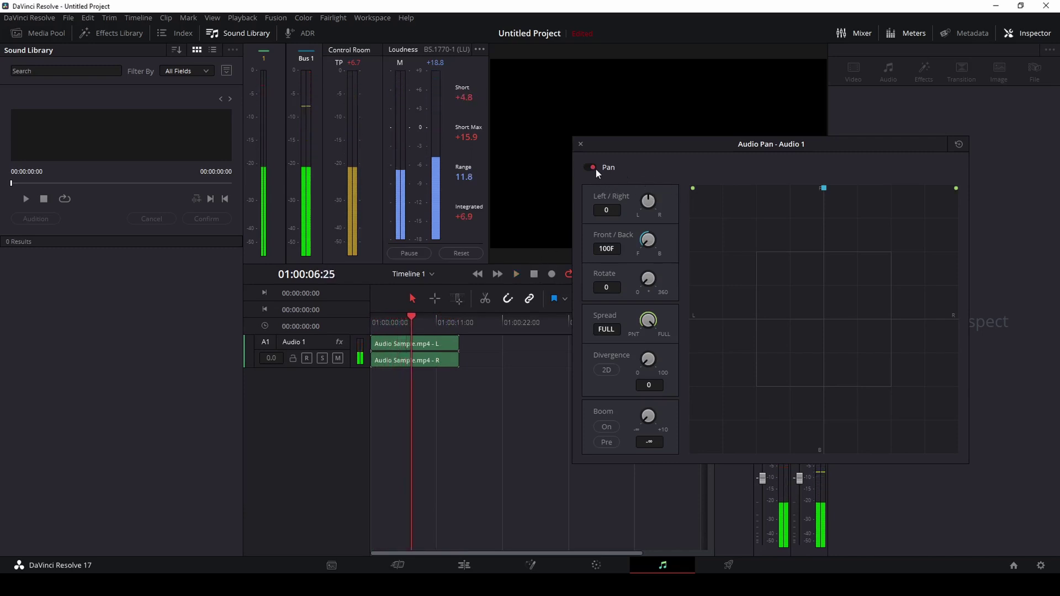
pyautogui.click(580, 144)
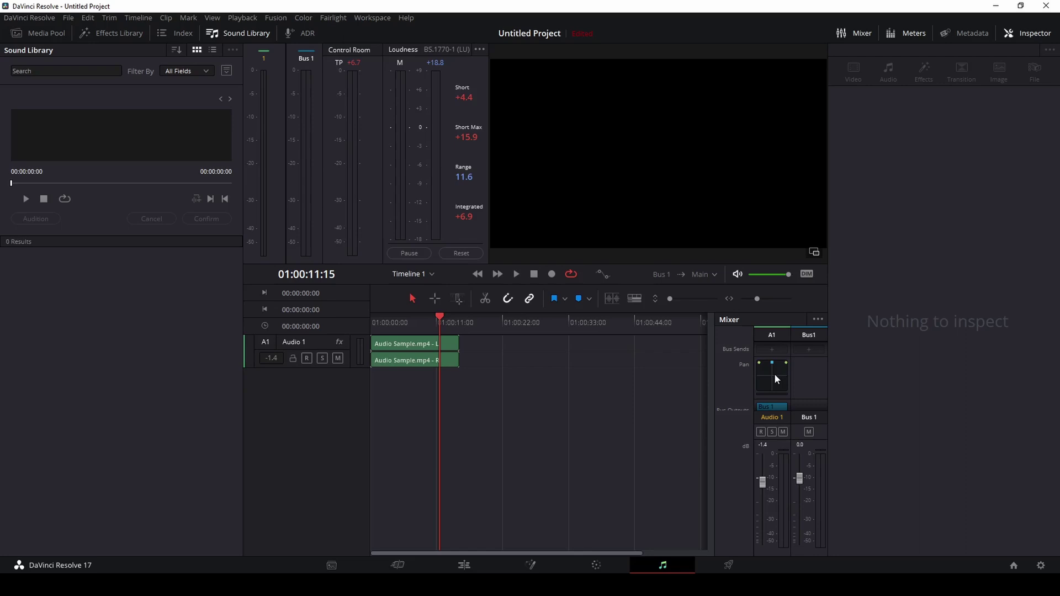
# Open the Fairlight Presets Library and filter it to Equalizer Presets.
pyautogui.scroll(5, 769, 381)
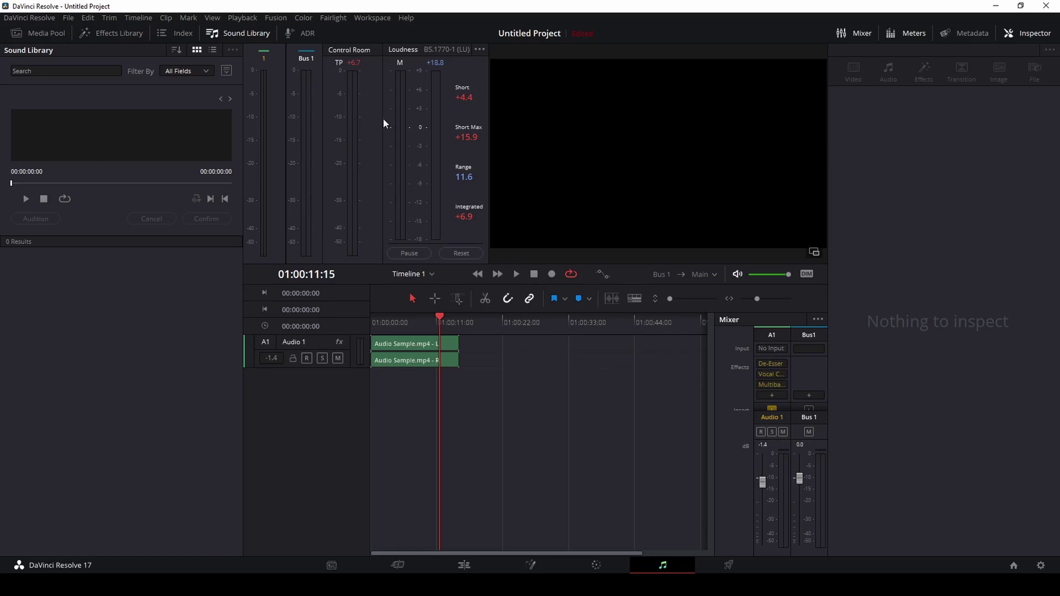
pyautogui.click(334, 17)
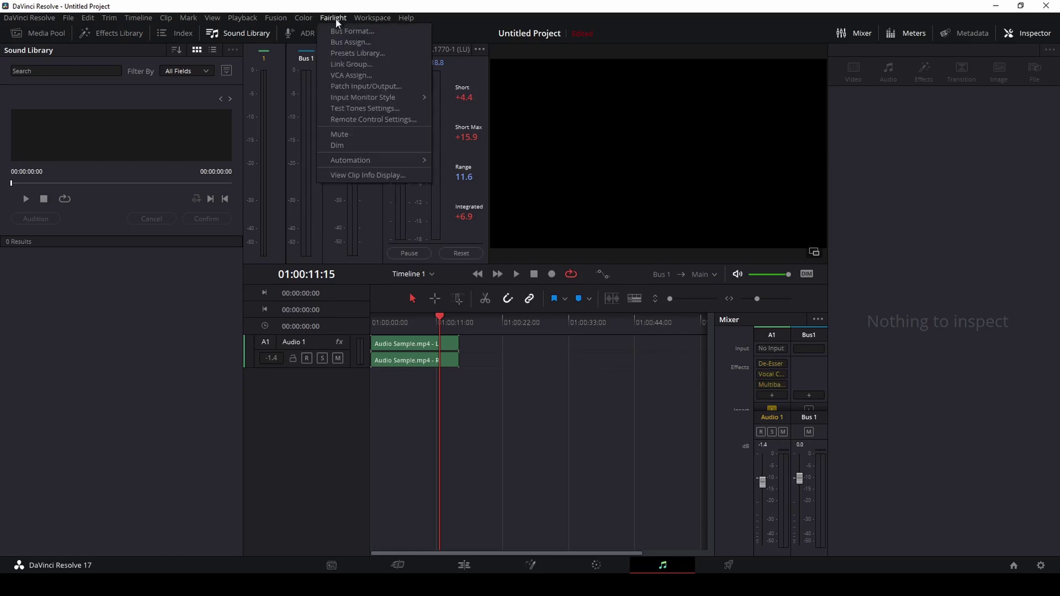
pyautogui.click(393, 53)
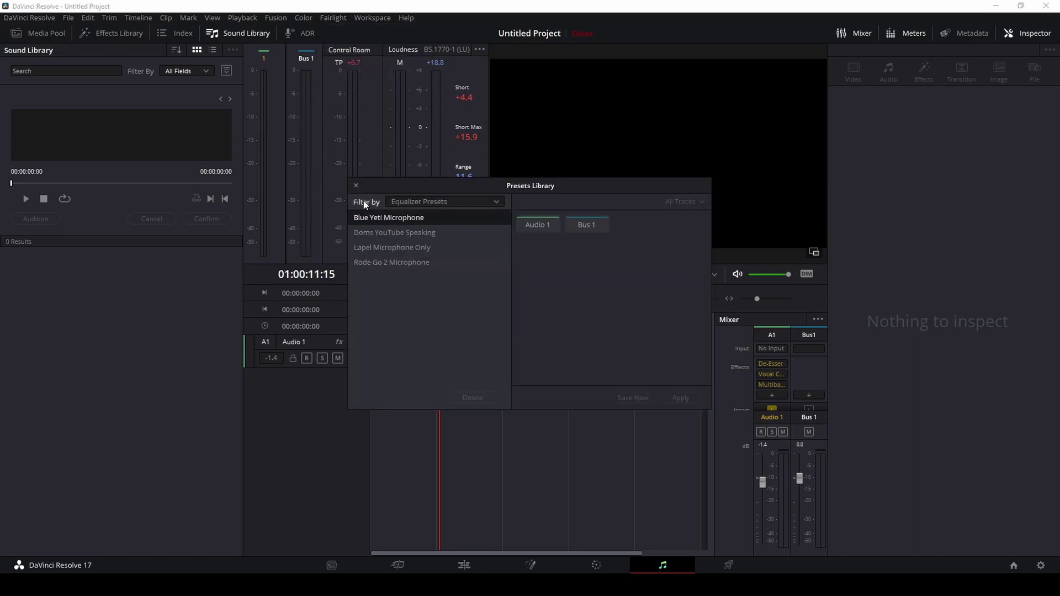
pyautogui.click(497, 204)
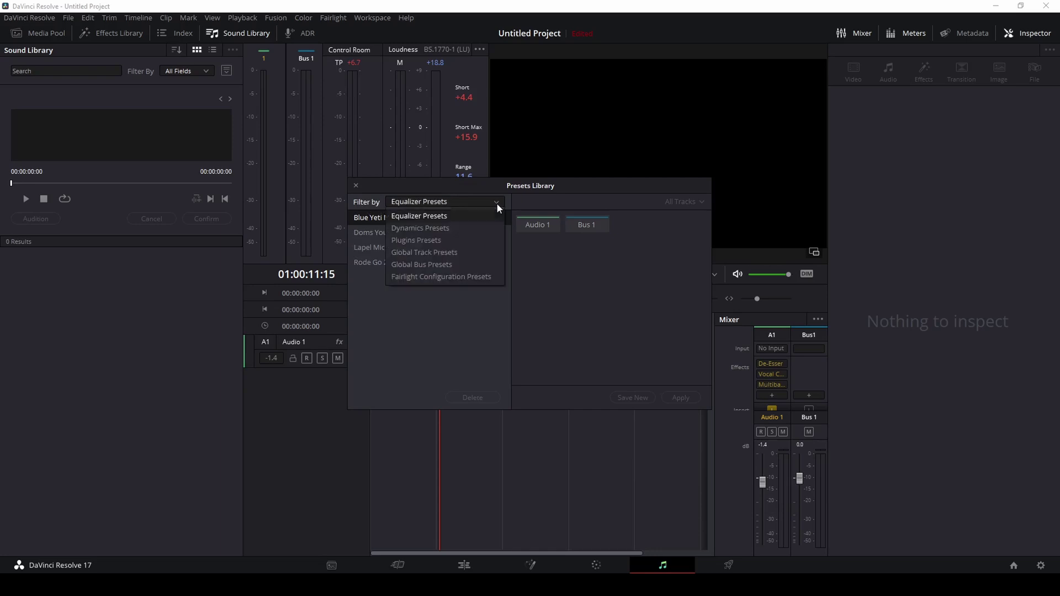
pyautogui.click(432, 217)
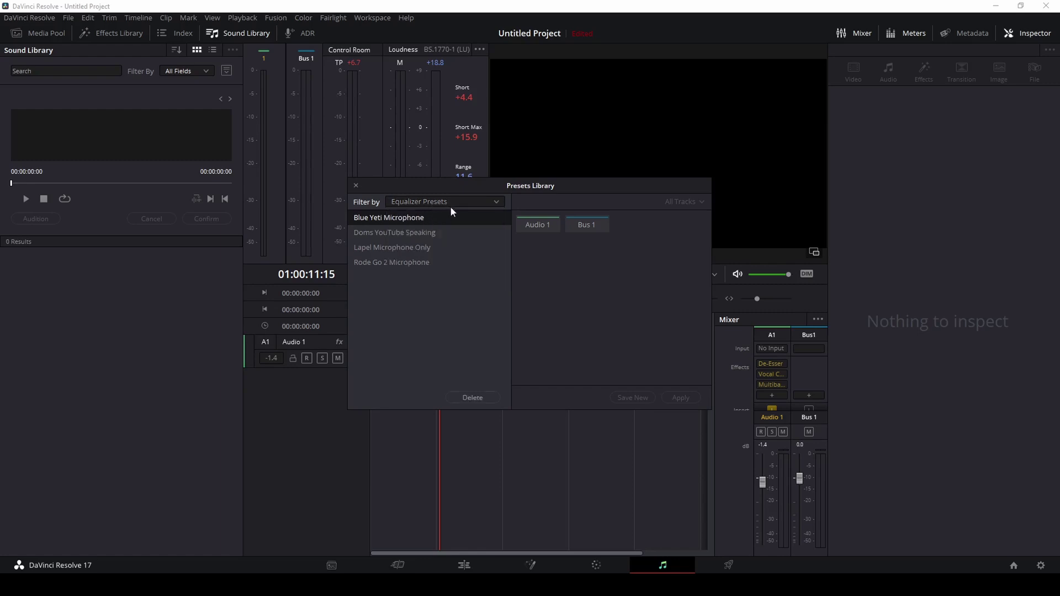
# Save the Audio 1 equalizer settings as a new preset named "Tutorial" and select it.
pyautogui.click(551, 226)
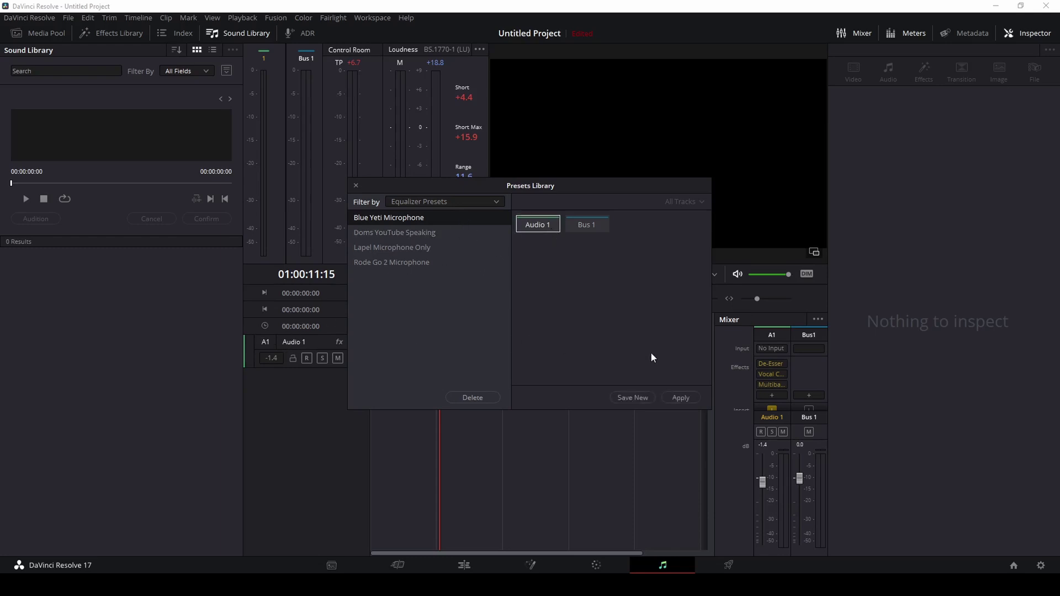
pyautogui.click(621, 396)
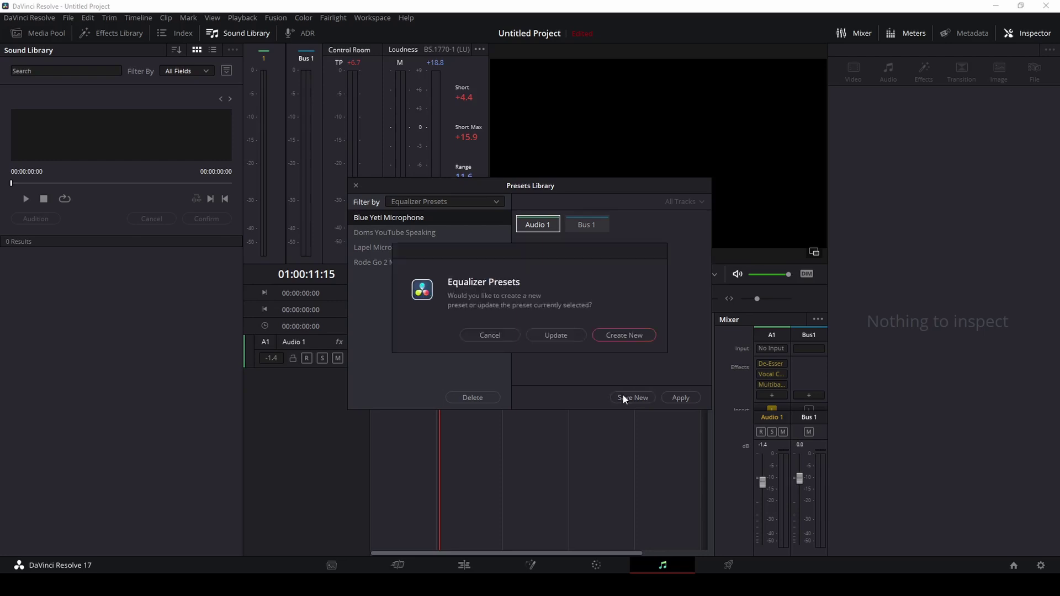
pyautogui.click(615, 336)
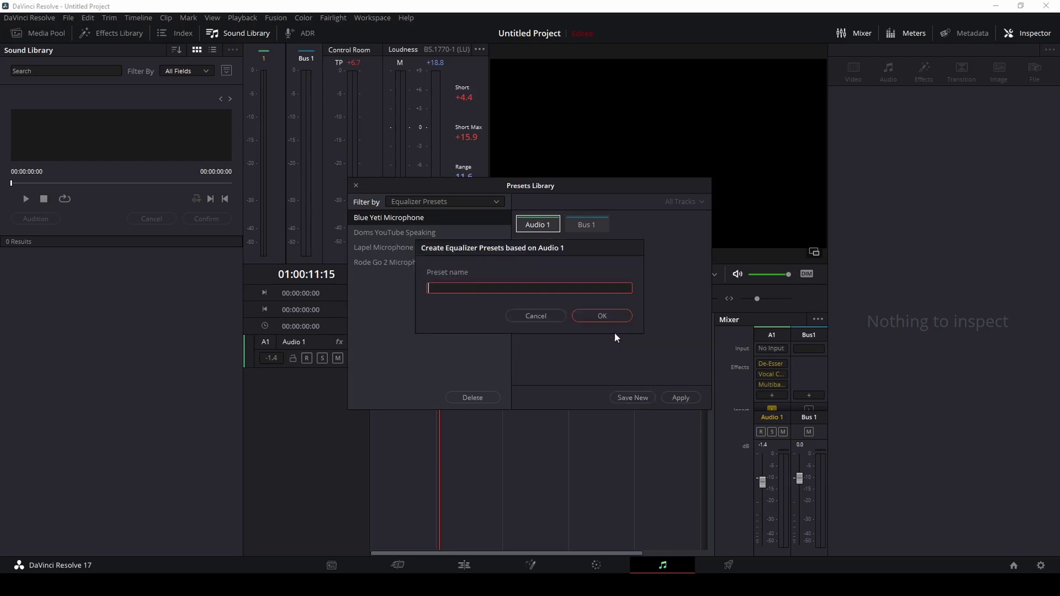
pyautogui.write('Tutorial')
pyautogui.click(617, 320)
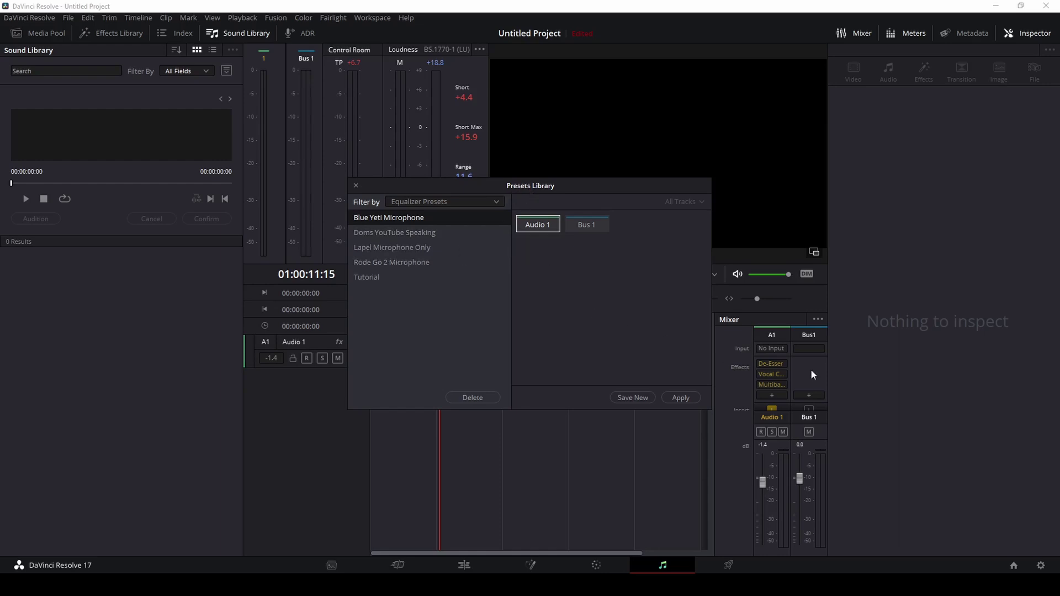
pyautogui.click(370, 278)
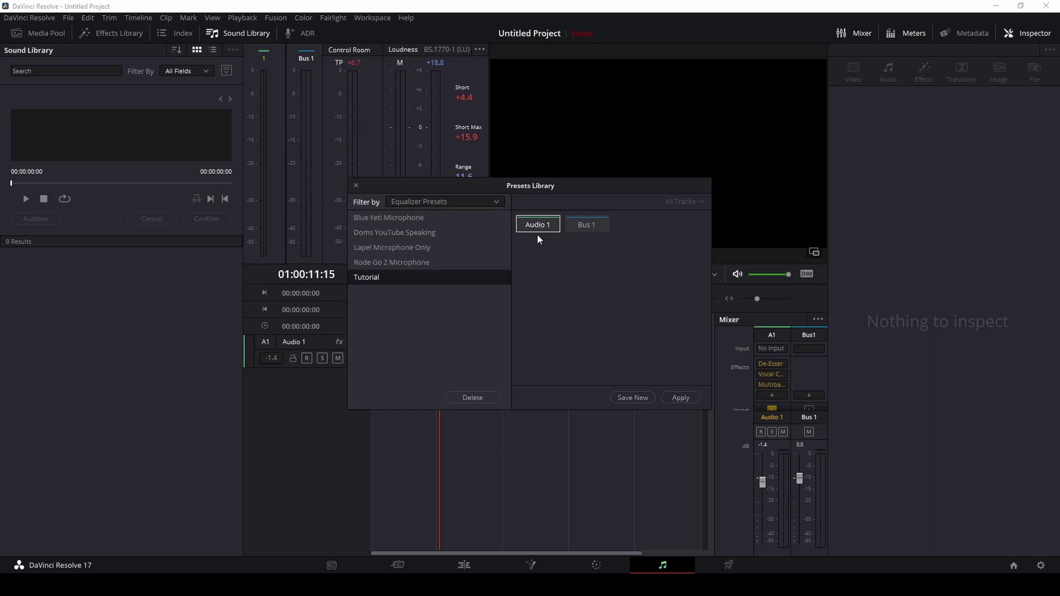
# Switch the library to Dynamics Presets and save the Audio 1 dynamics as a new preset named "Tutorial".
pyautogui.click(495, 201)
pyautogui.click(438, 229)
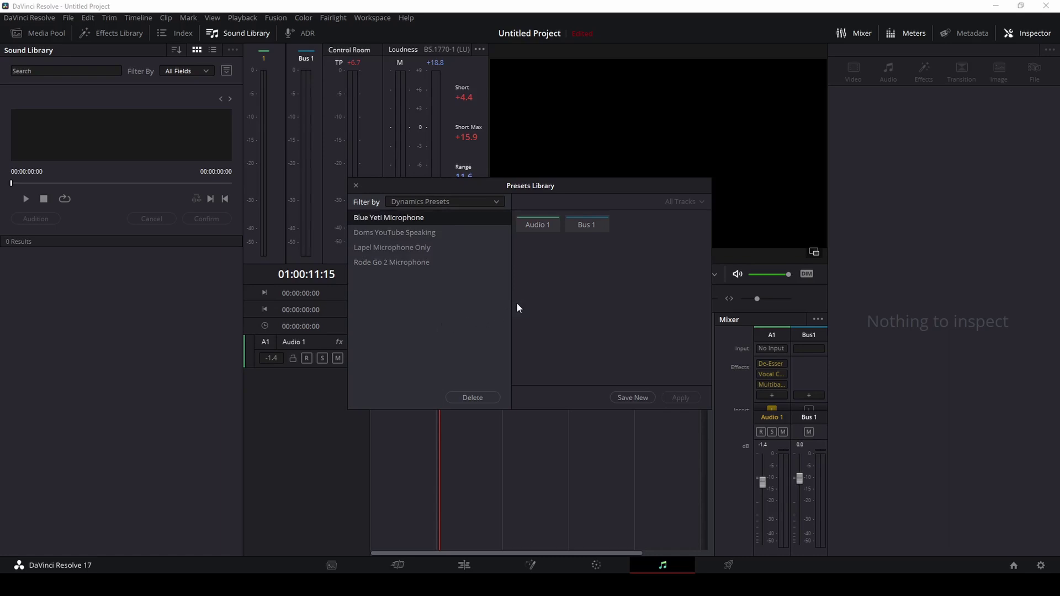
pyautogui.click(541, 224)
pyautogui.click(641, 397)
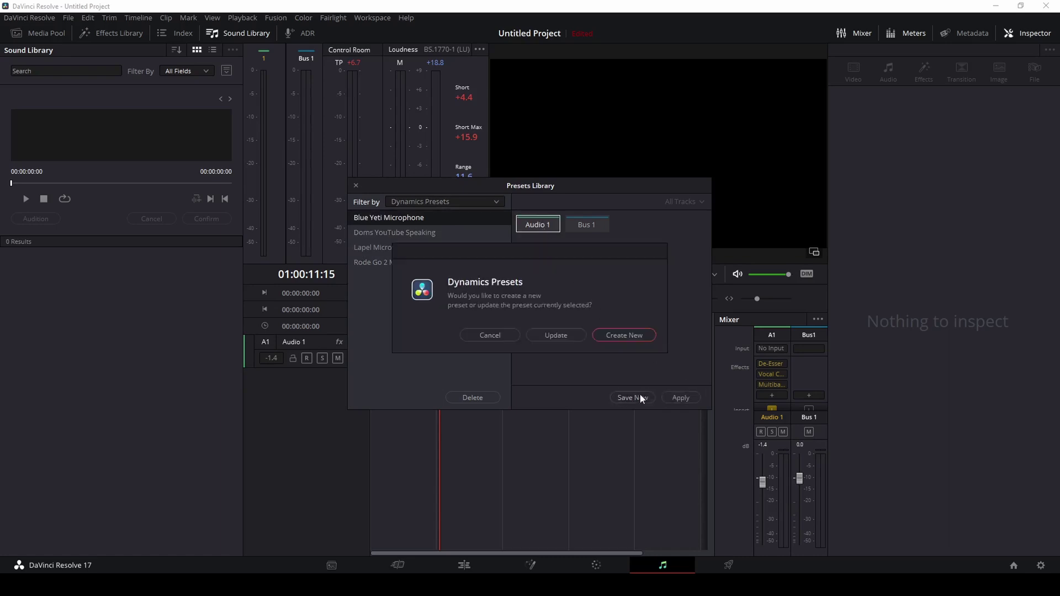
pyautogui.click(629, 334)
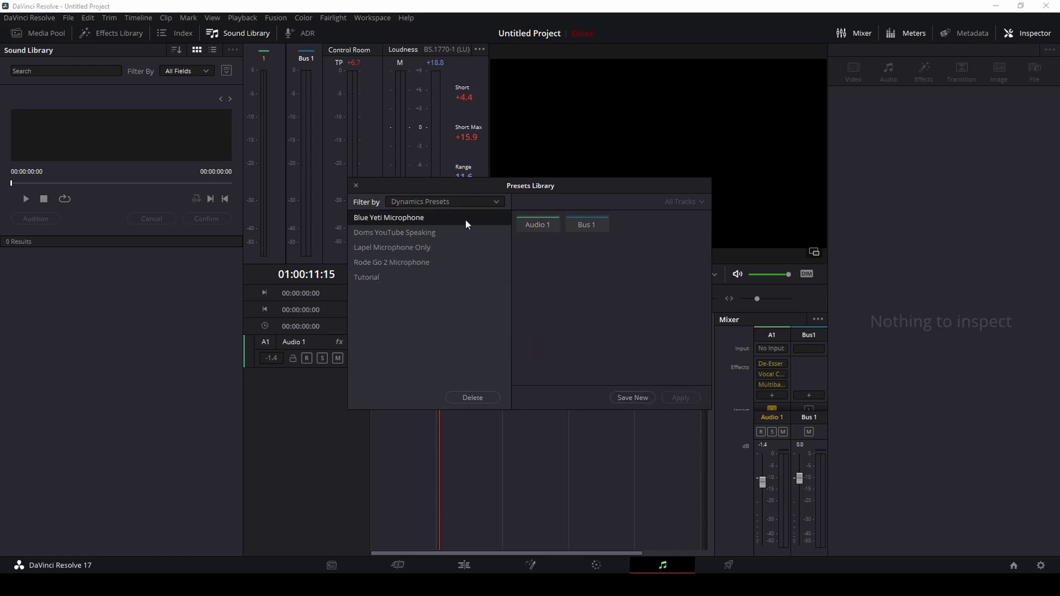
# Switch the library to Plugins Presets, save the Audio 1 effects as a new preset named "Tutorial", and select it.
pyautogui.click(472, 201)
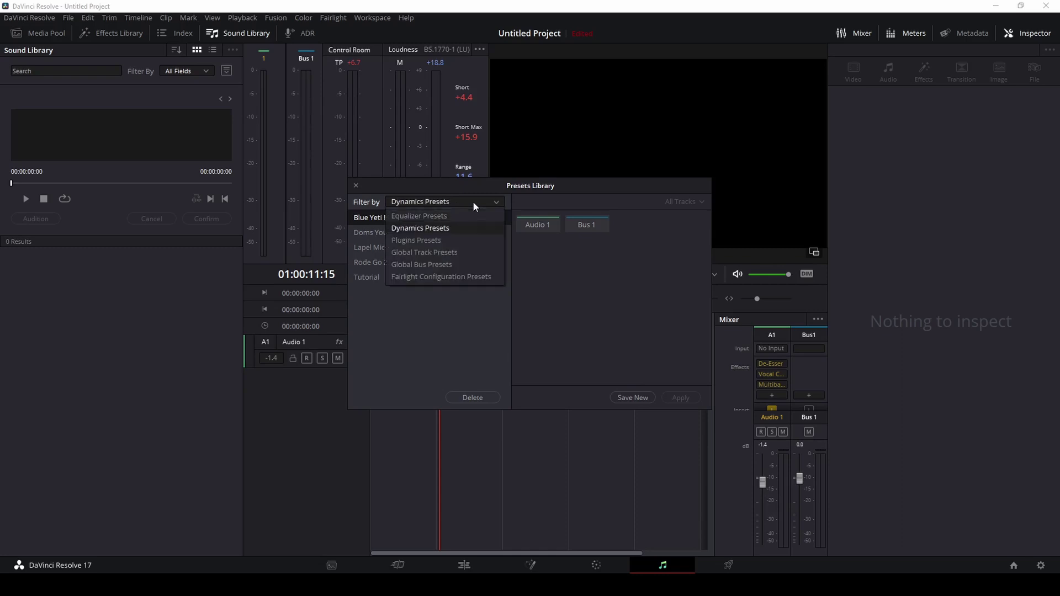
pyautogui.click(449, 236)
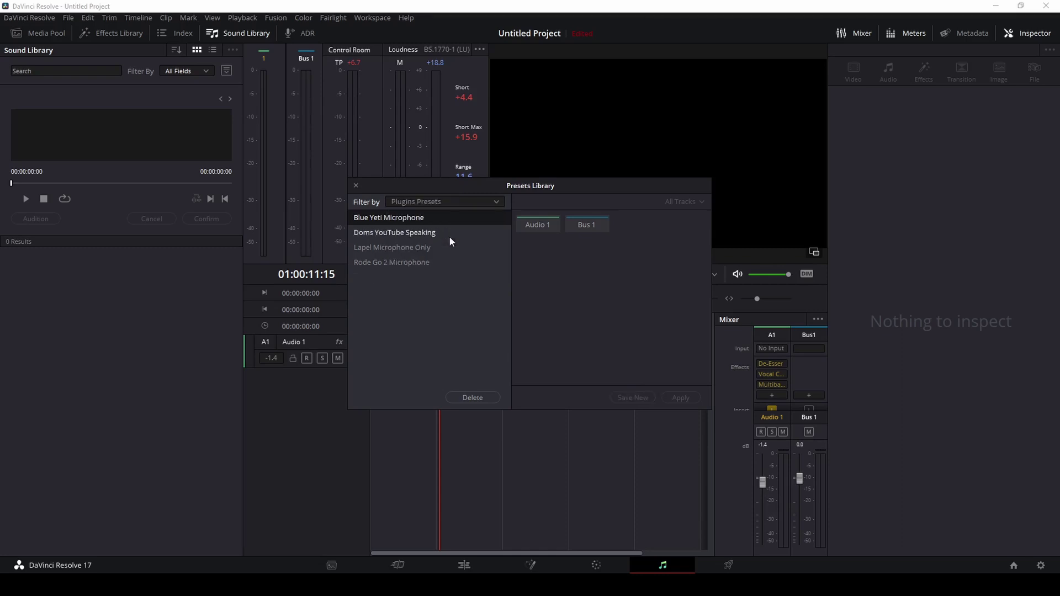
pyautogui.click(541, 225)
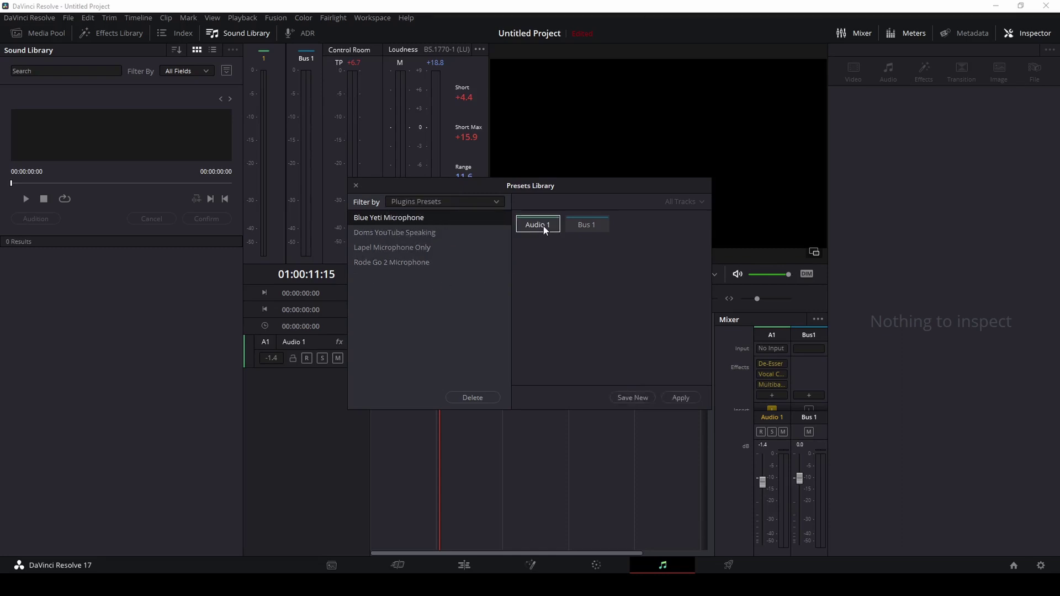
pyautogui.click(628, 396)
pyautogui.click(627, 334)
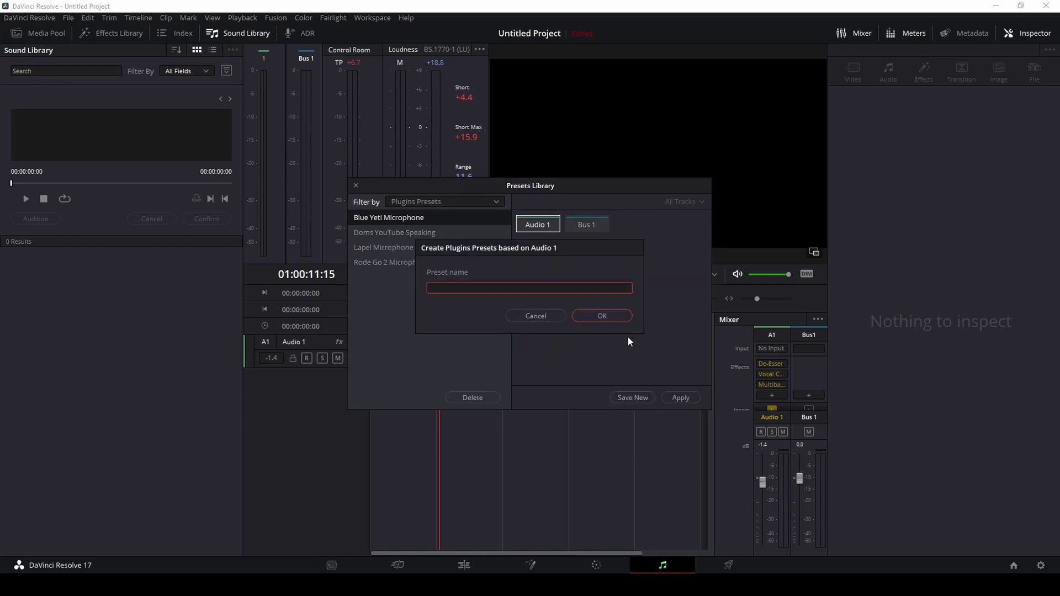
pyautogui.write('Tutorial')
pyautogui.click(619, 317)
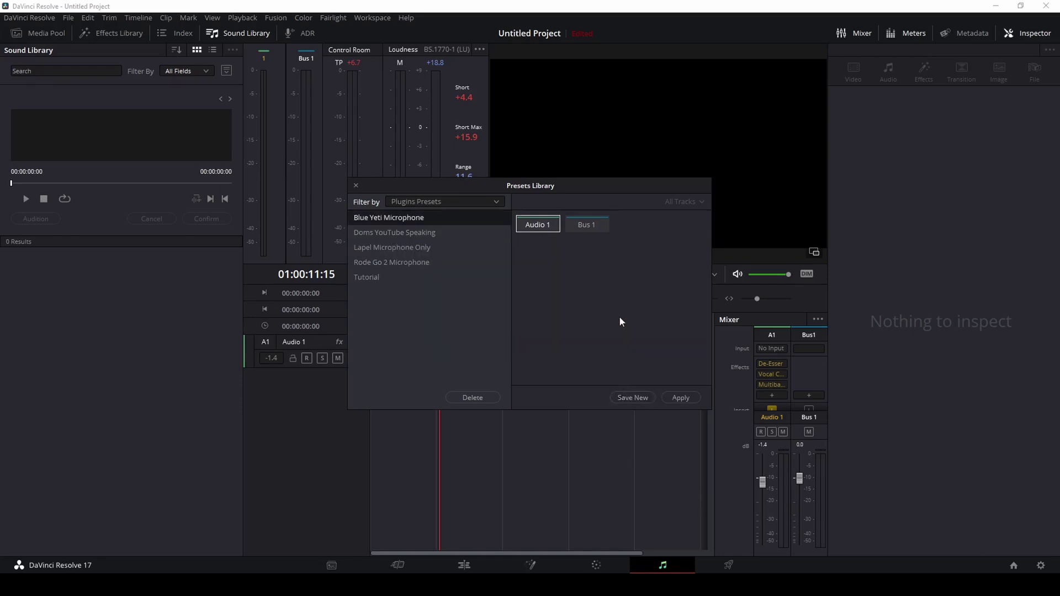
pyautogui.click(394, 278)
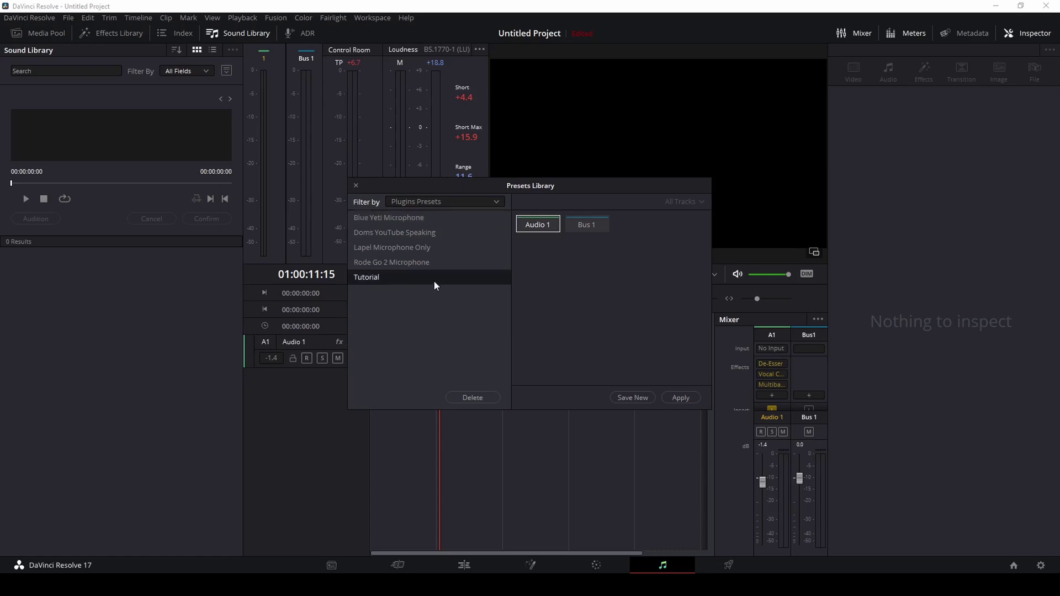
# Review the saved equalizer and dynamics presets in the library and check the available preset categories.
pyautogui.click(472, 201)
pyautogui.click(445, 215)
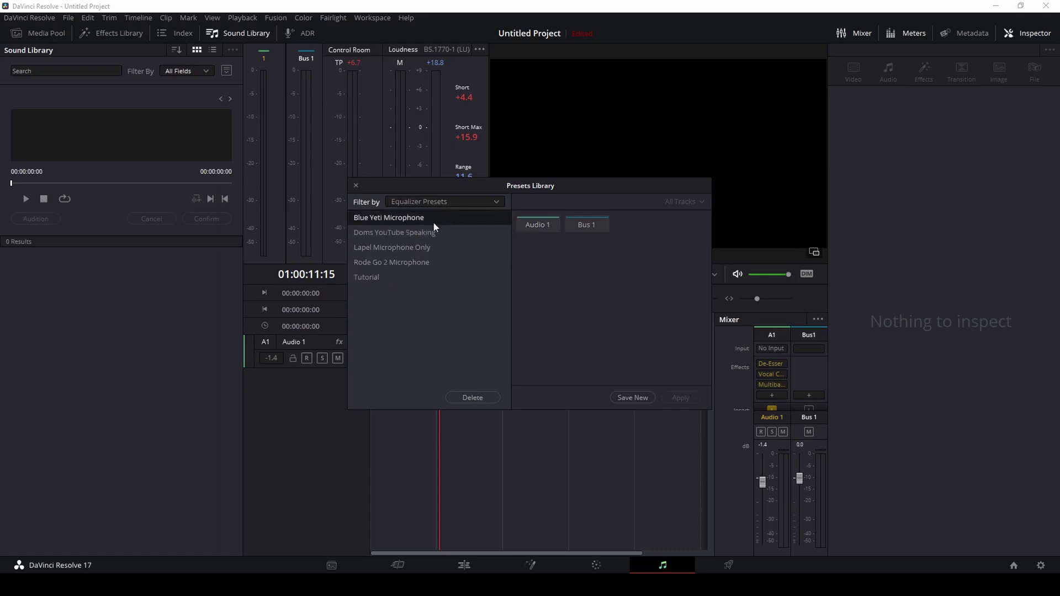
pyautogui.click(445, 202)
pyautogui.click(432, 227)
pyautogui.click(437, 203)
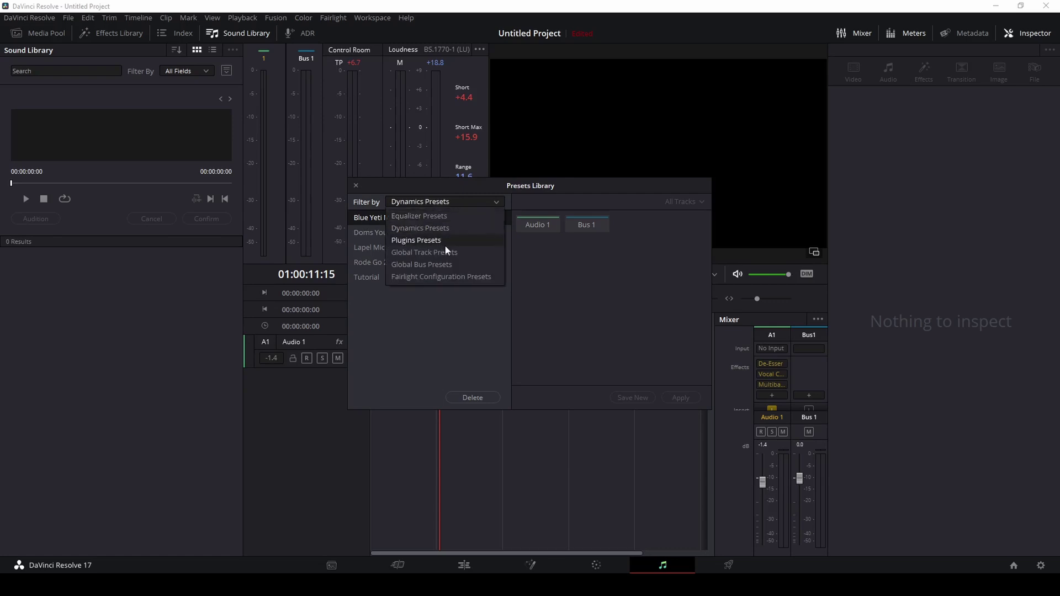
pyautogui.click(535, 299)
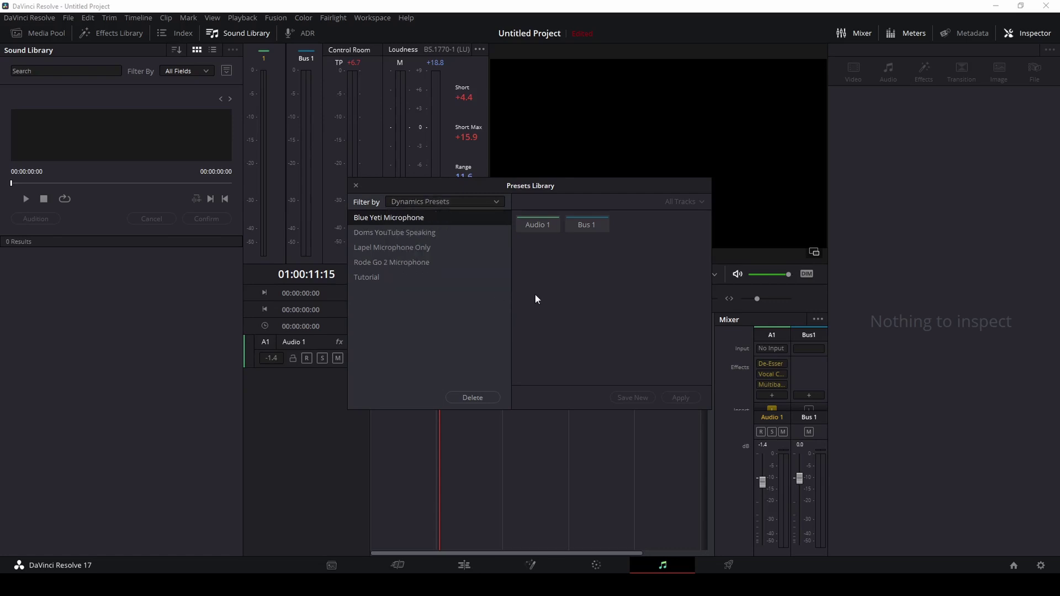